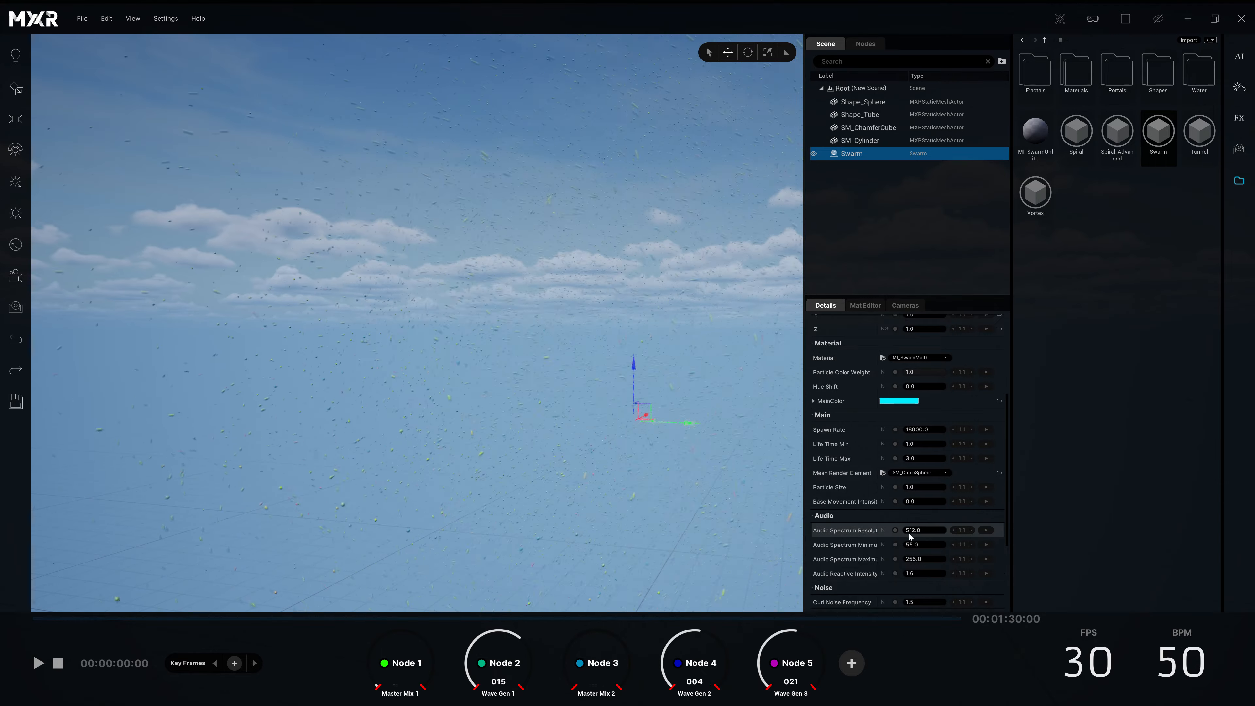
# - Set the Swarm's Particle Size to 5.0 and assign Node 3 to drive it
pyautogui.scroll(-1, 910, 535)
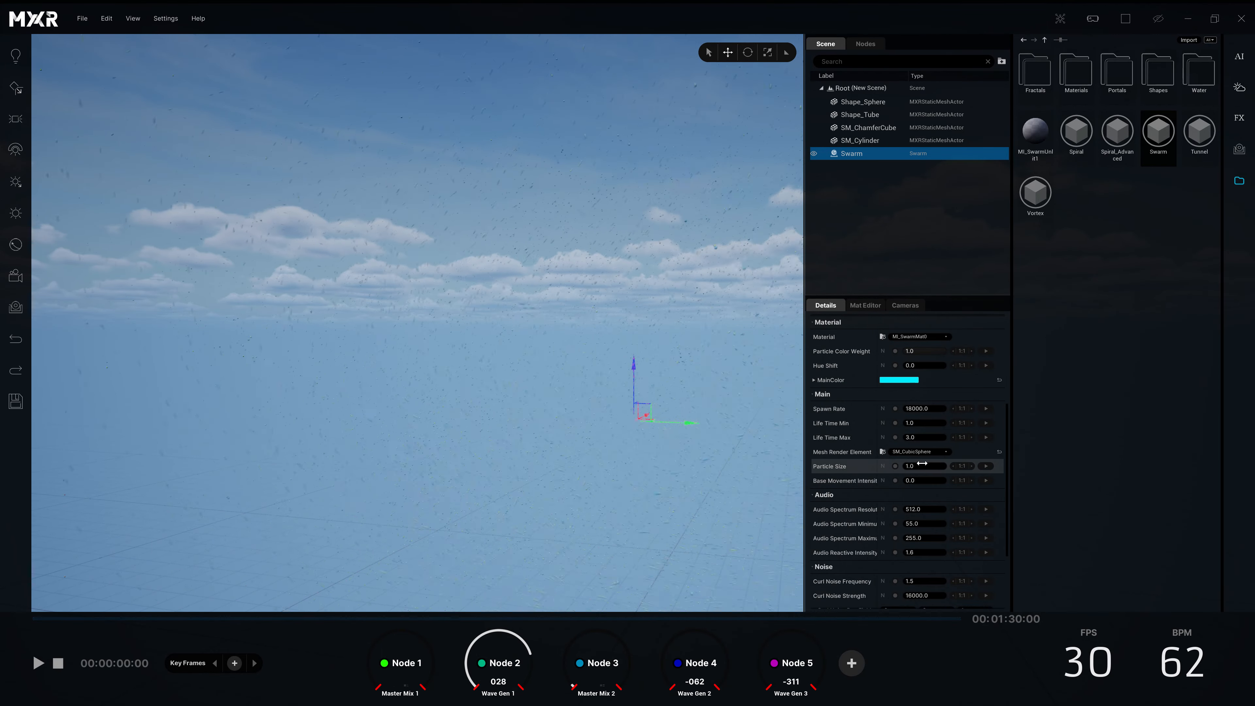
pyautogui.press('Return')
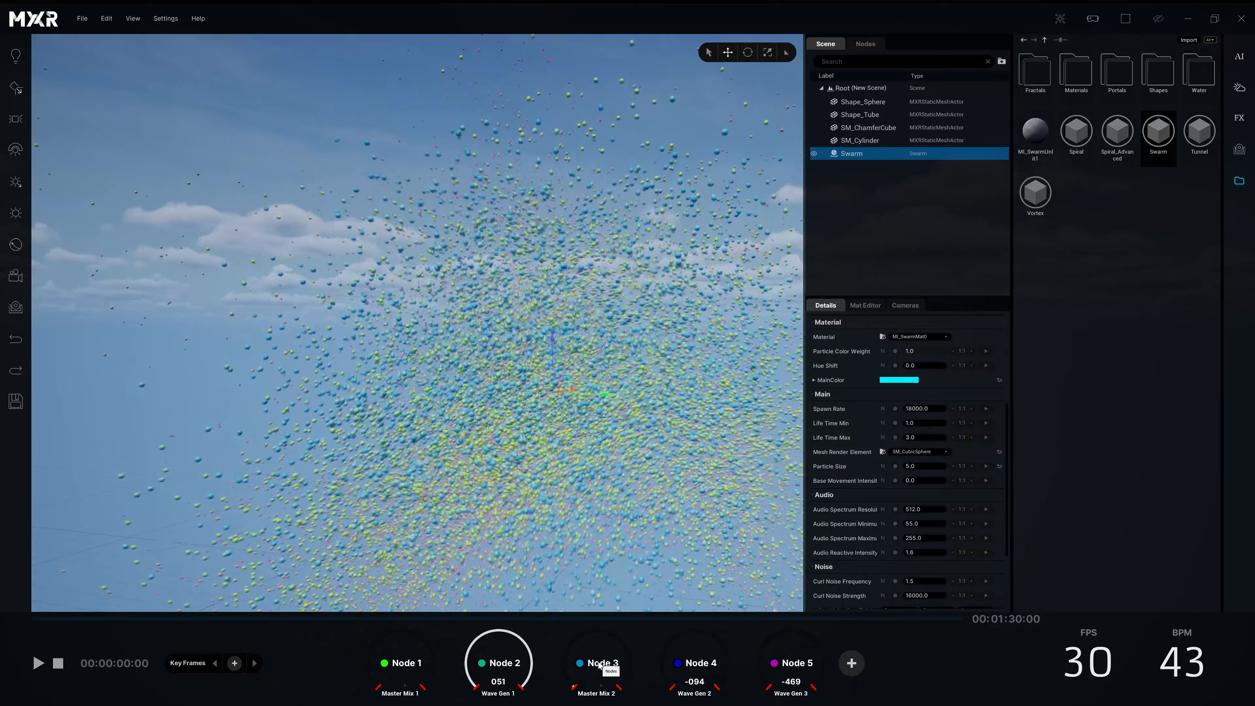
pyautogui.moveTo(584, 666); pyautogui.dragTo(903, 471)
# - Raise the node multiplier on the Swarm's Particle Size to 128
pyautogui.click(972, 466)
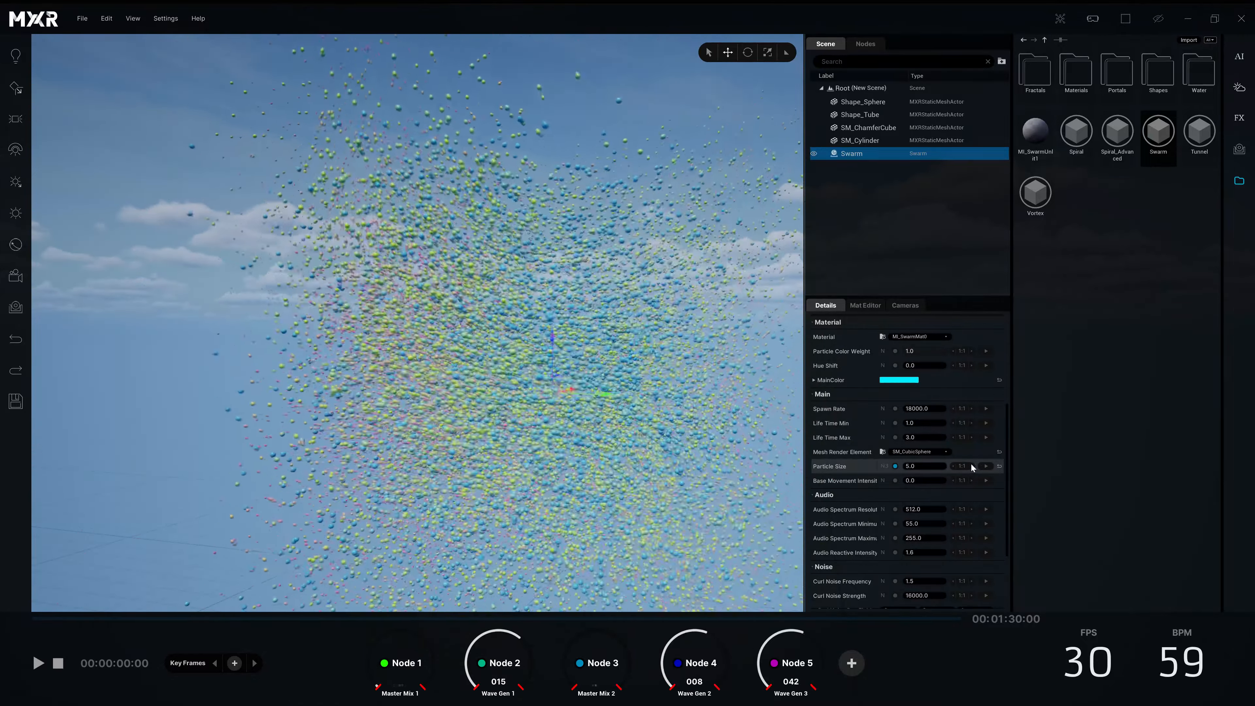
pyautogui.click(972, 466)
pyautogui.click(972, 466)
pyautogui.click(972, 466)
pyautogui.click(972, 465)
pyautogui.click(971, 466)
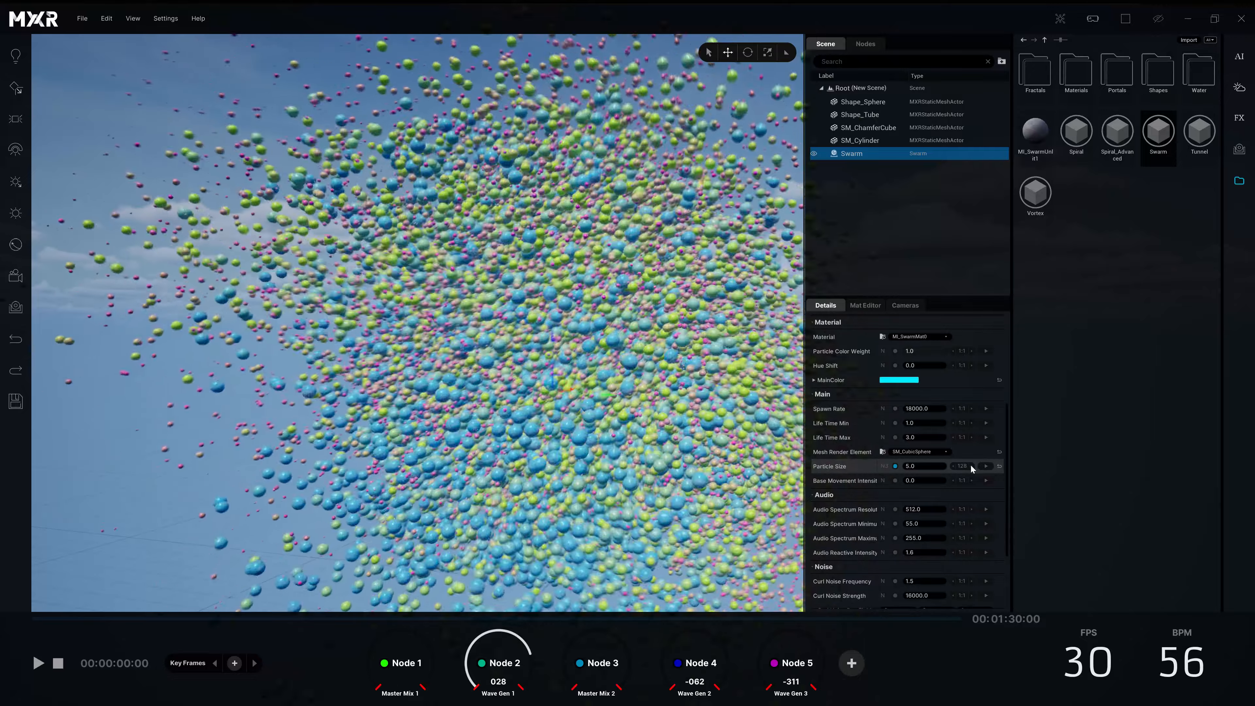
pyautogui.click(971, 466)
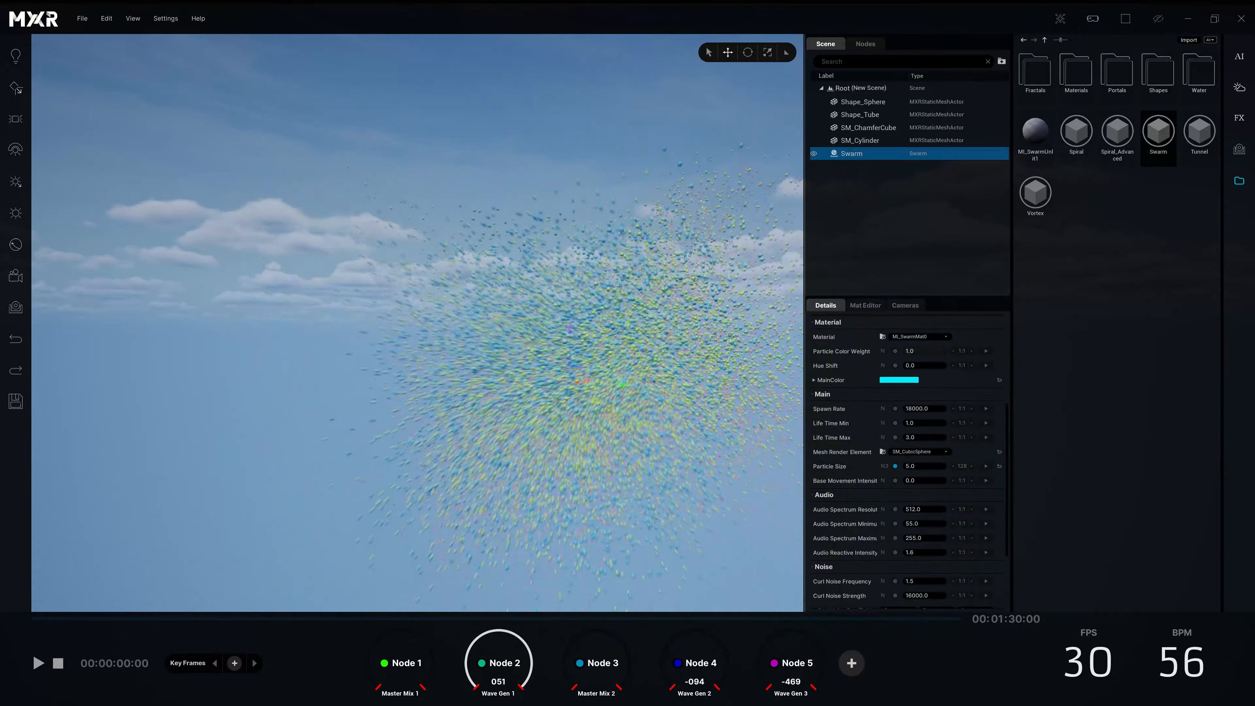
# - Reset the Swarm's location to the scene origin
pyautogui.scroll(5, 895, 373)
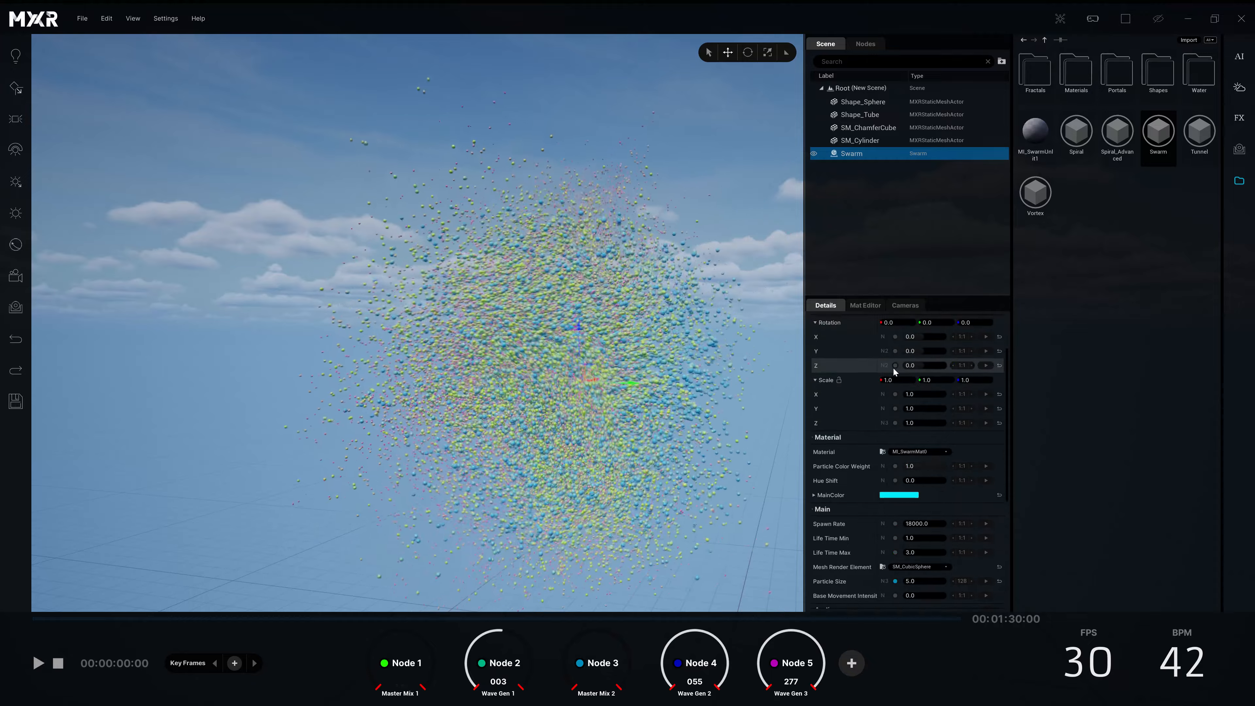
pyautogui.click(999, 335)
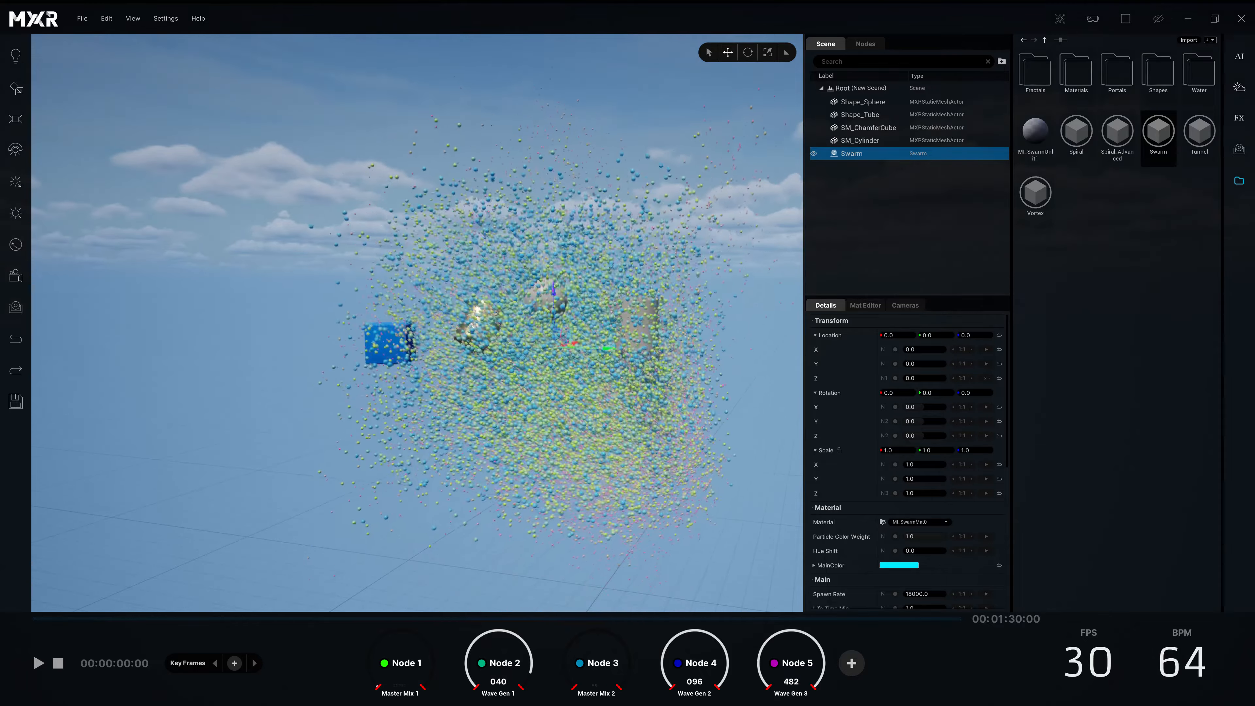
# - Delete Shape_Sphere, Shape_Tube, SM_ChamferCube and SM_Cylinder from the scene, keeping only the Swarm
pyautogui.click(860, 102)
pyautogui.keyDown('shift'); pyautogui.click(862, 141); pyautogui.keyUp('shift')
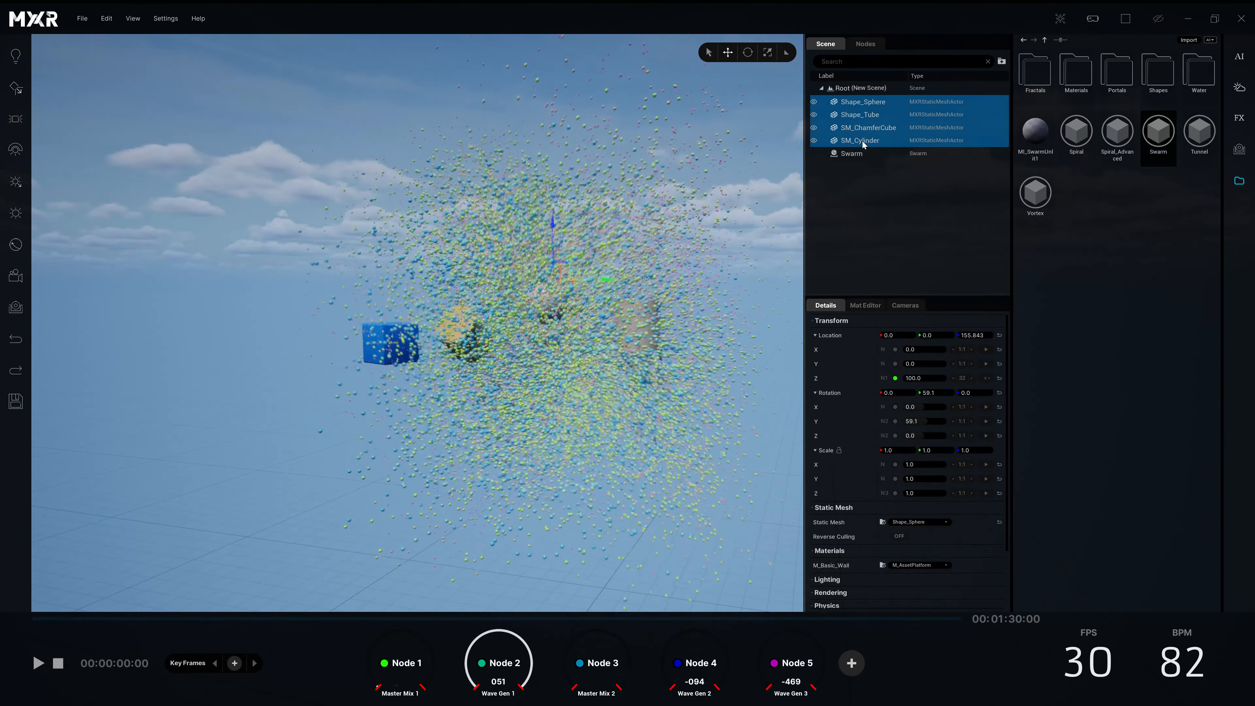
pyautogui.press('Delete')
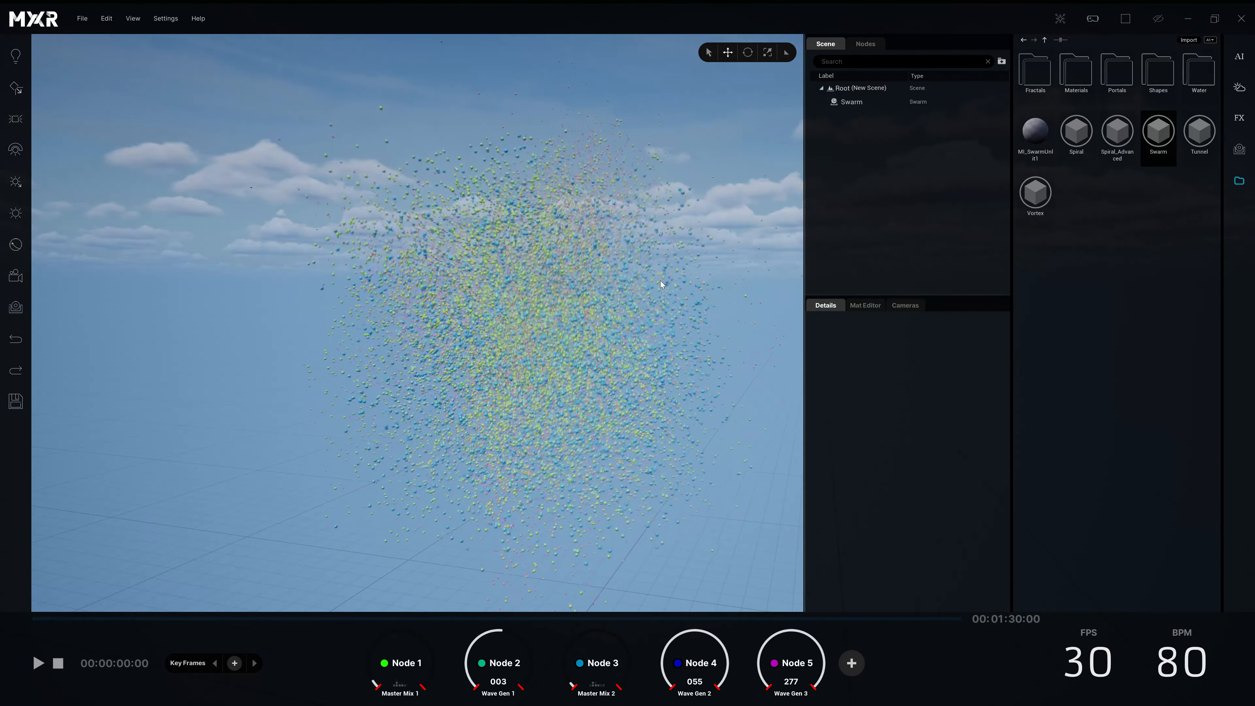
# - Switch to the Artlist browser window, start playing the electronic track, and return to MXR
pyautogui.hotkey('alt', 'Tab')
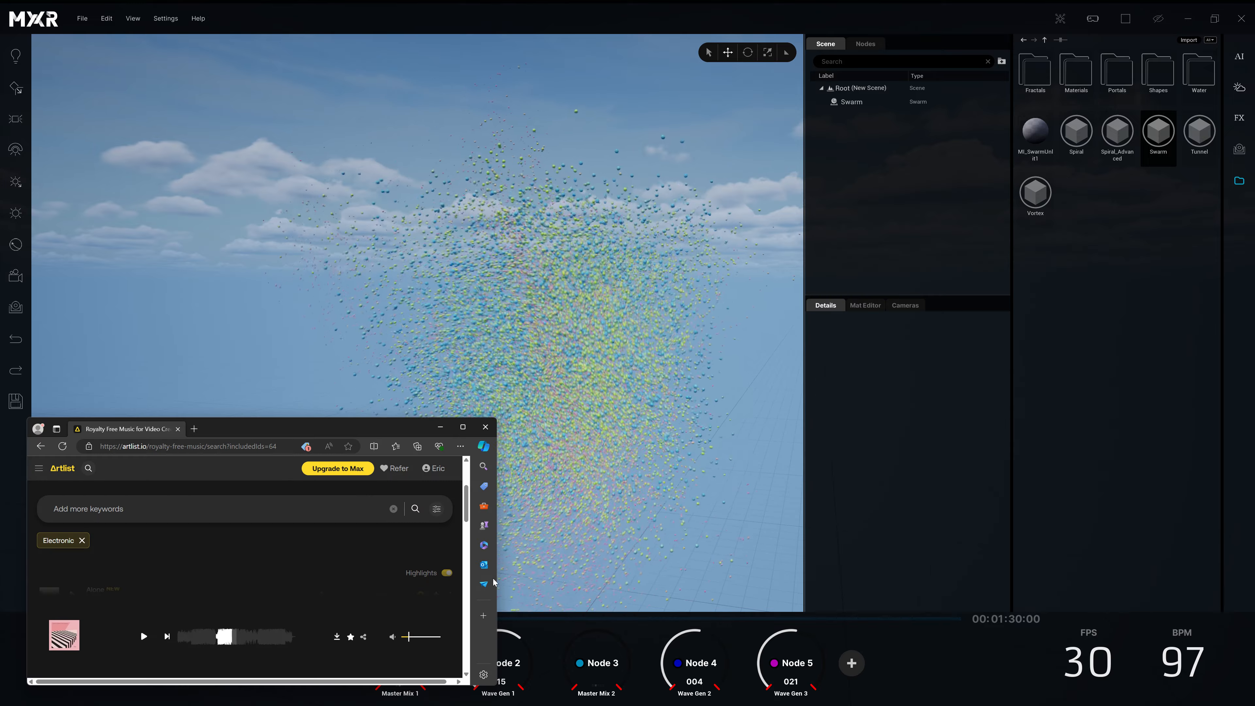
pyautogui.click(143, 637)
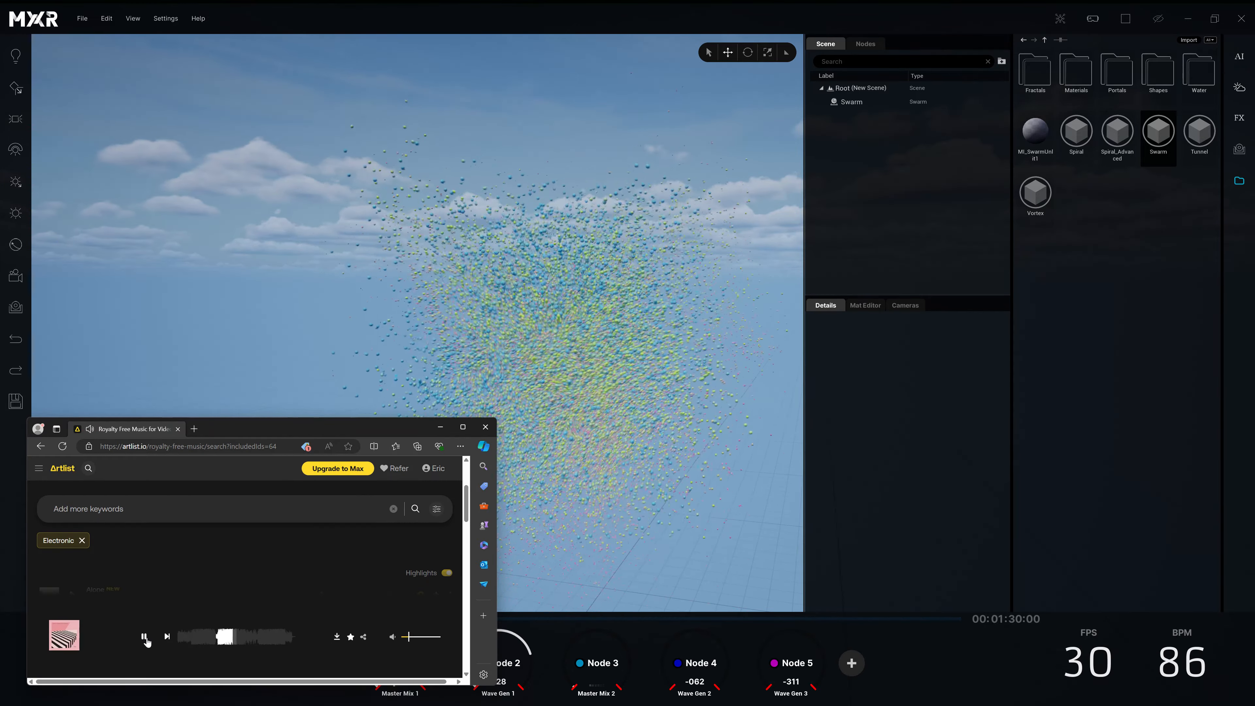
pyautogui.click(741, 365)
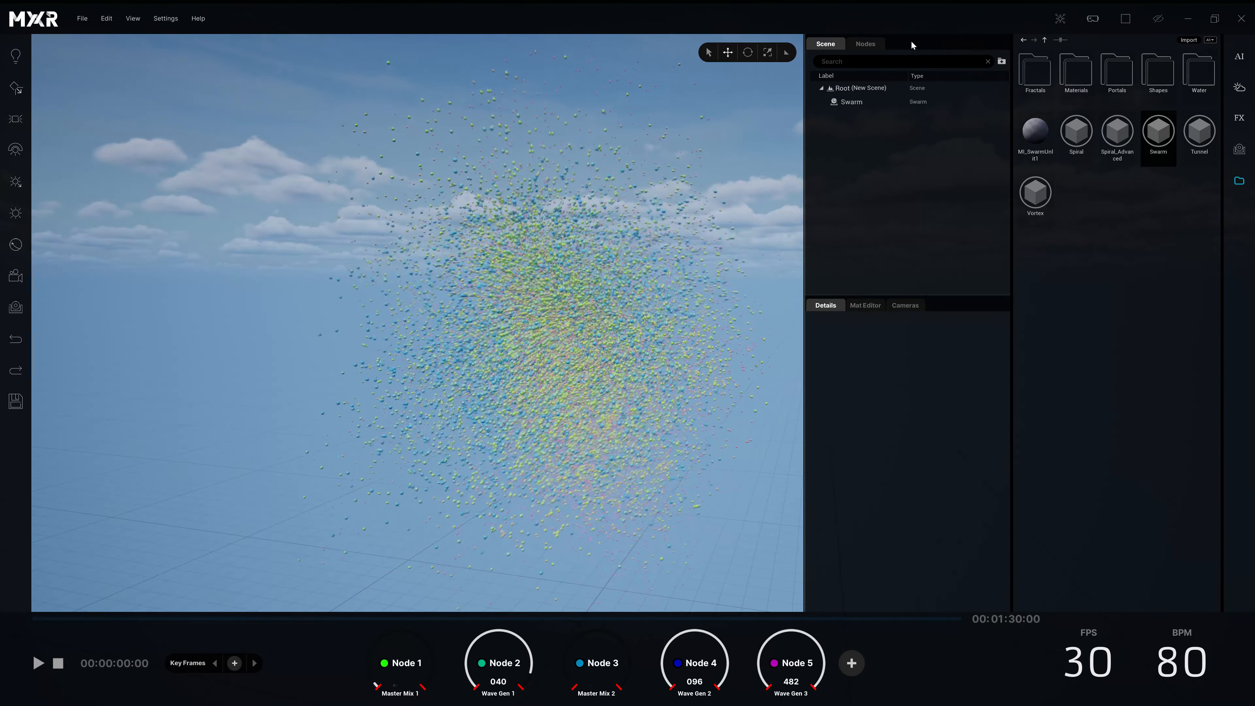
# - Set the multiplier of the Swarm's Particle Size to 128 and assign Node 1 to drive it
pyautogui.click(872, 103)
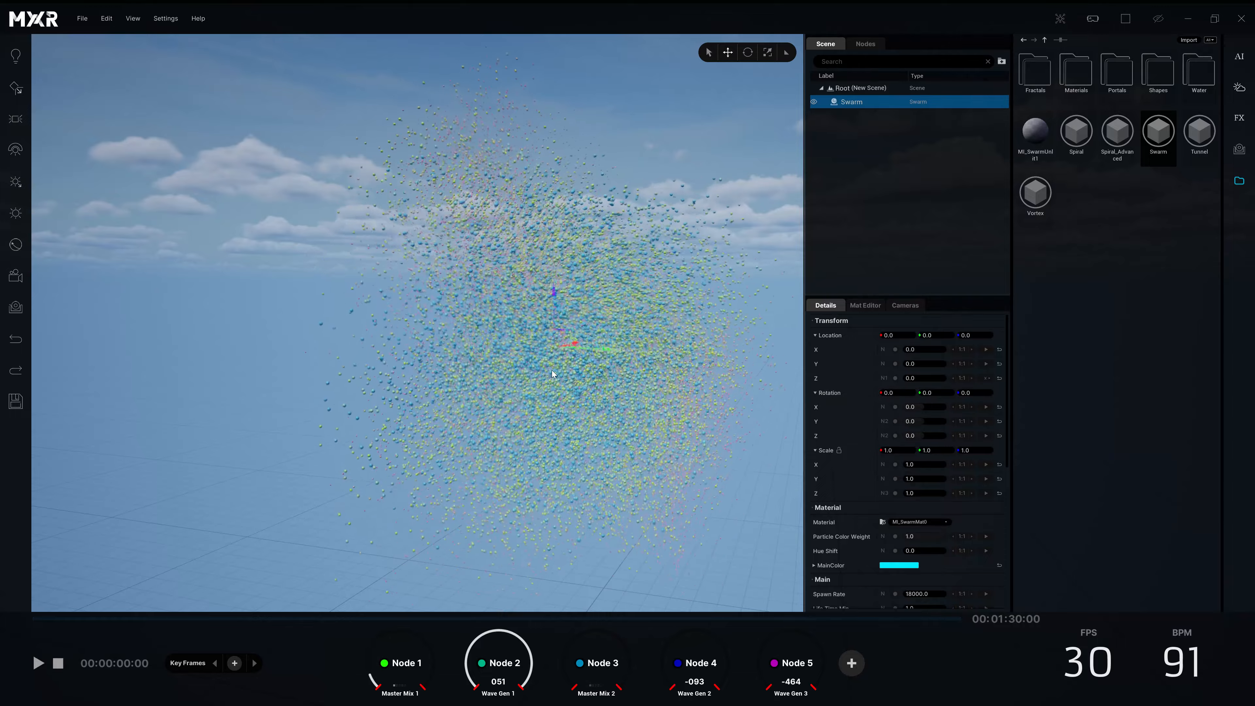
pyautogui.scroll(-3, 929, 520)
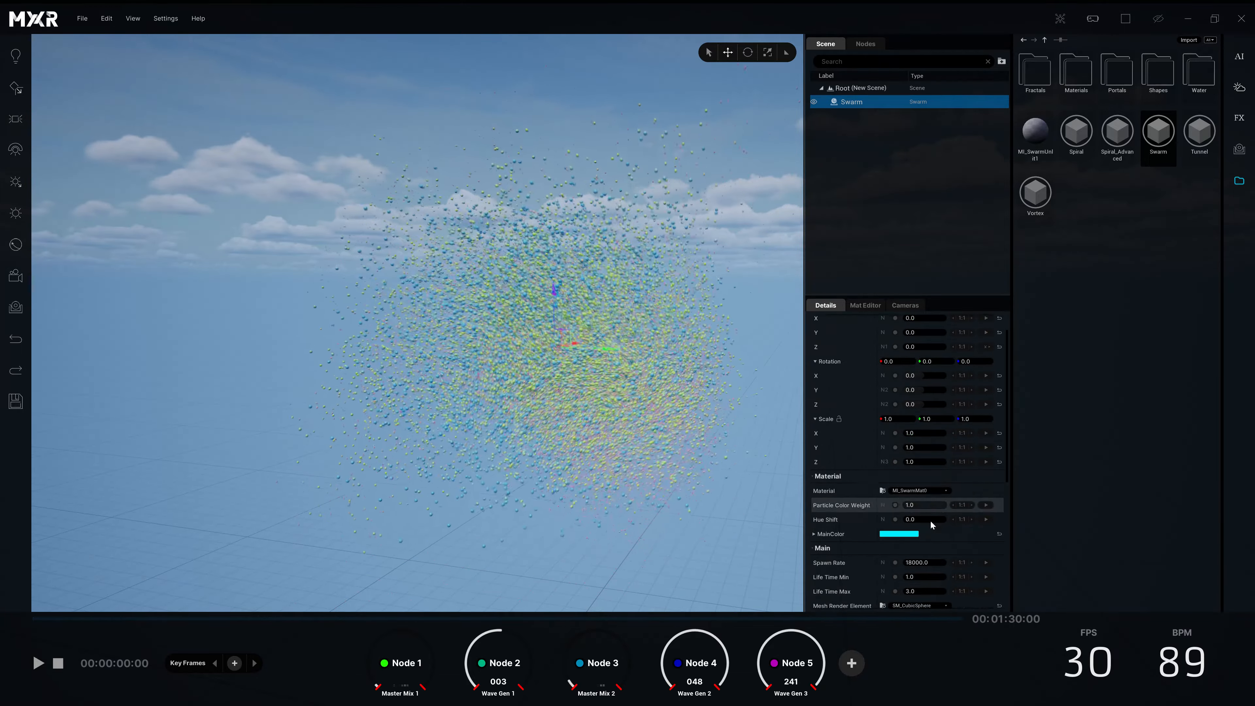
pyautogui.scroll(-1, 866, 468)
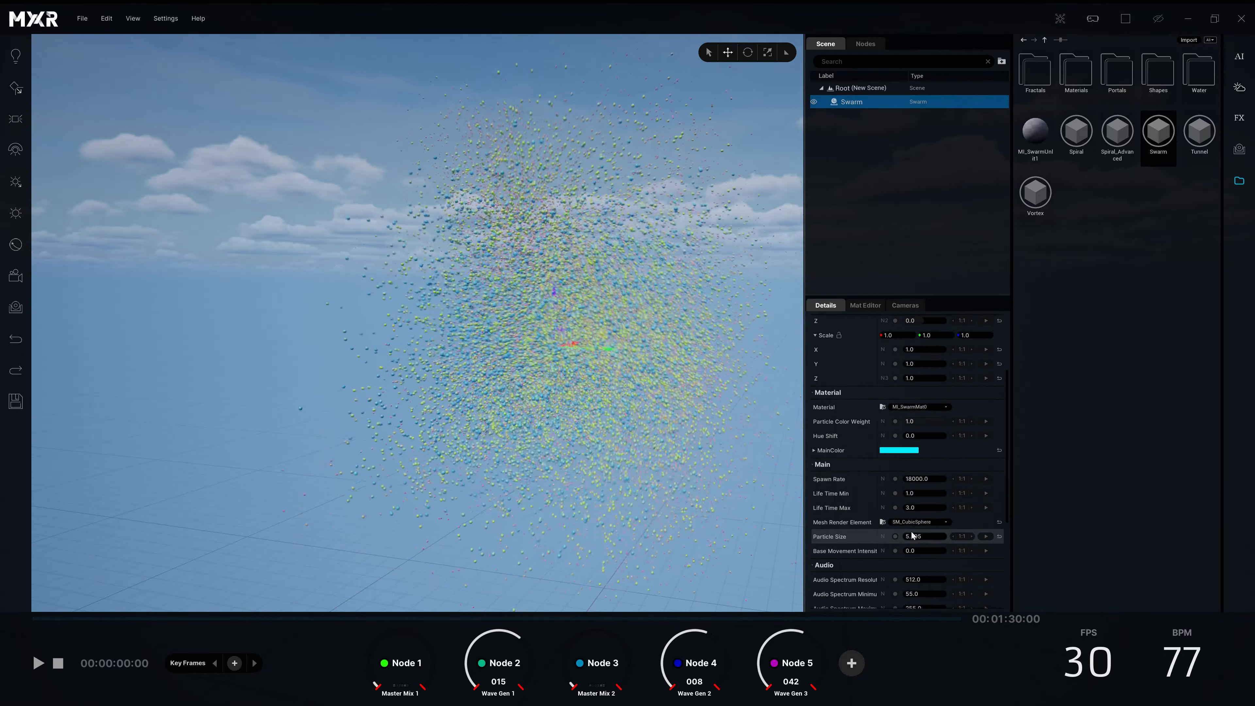
pyautogui.click(971, 535)
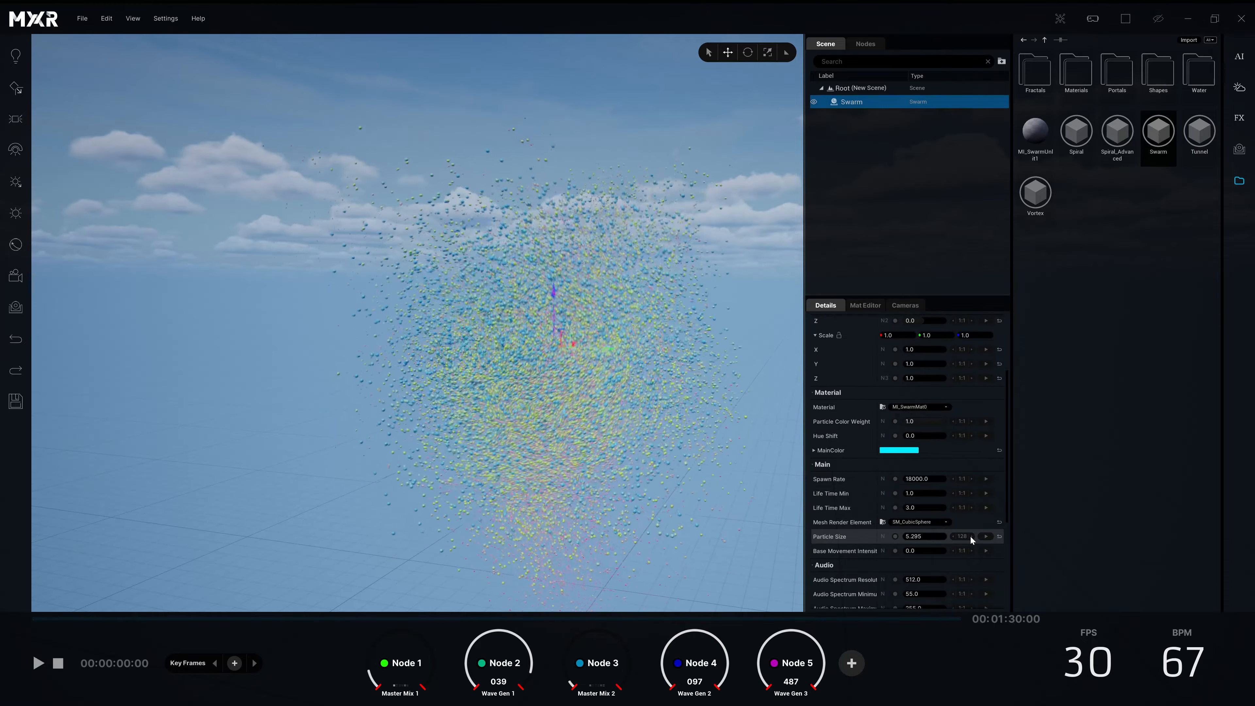
pyautogui.click(970, 536)
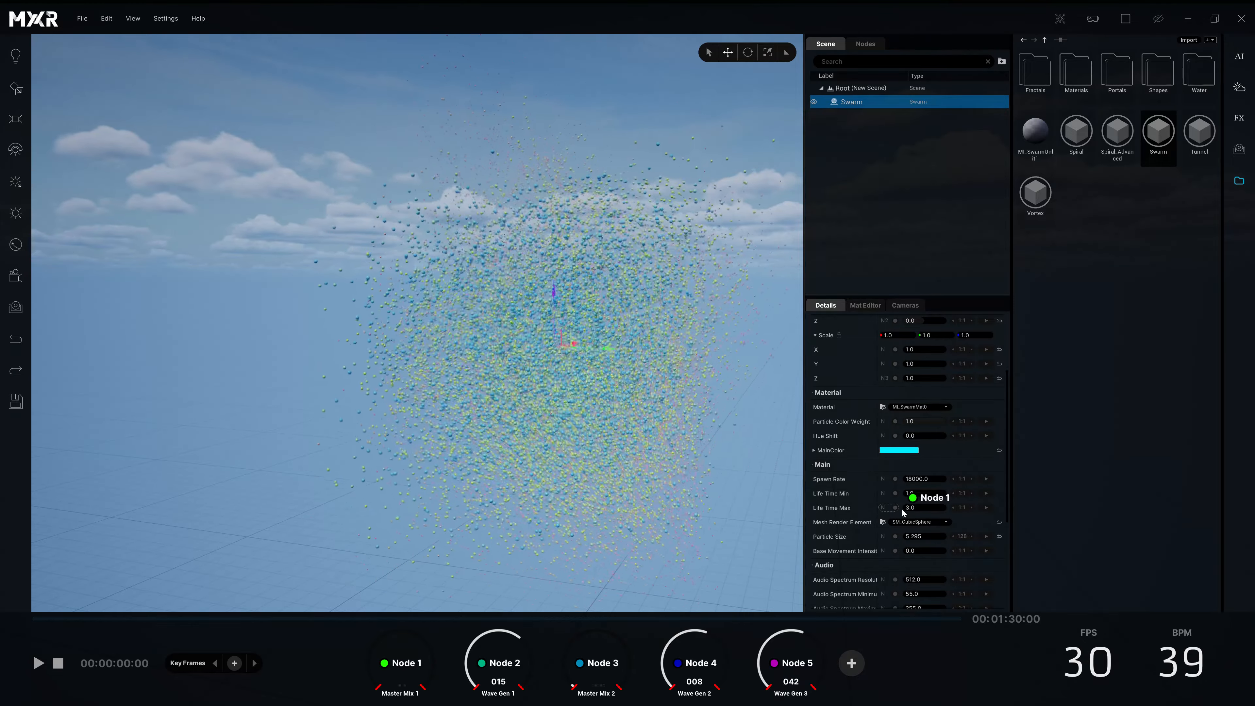
pyautogui.click(895, 536)
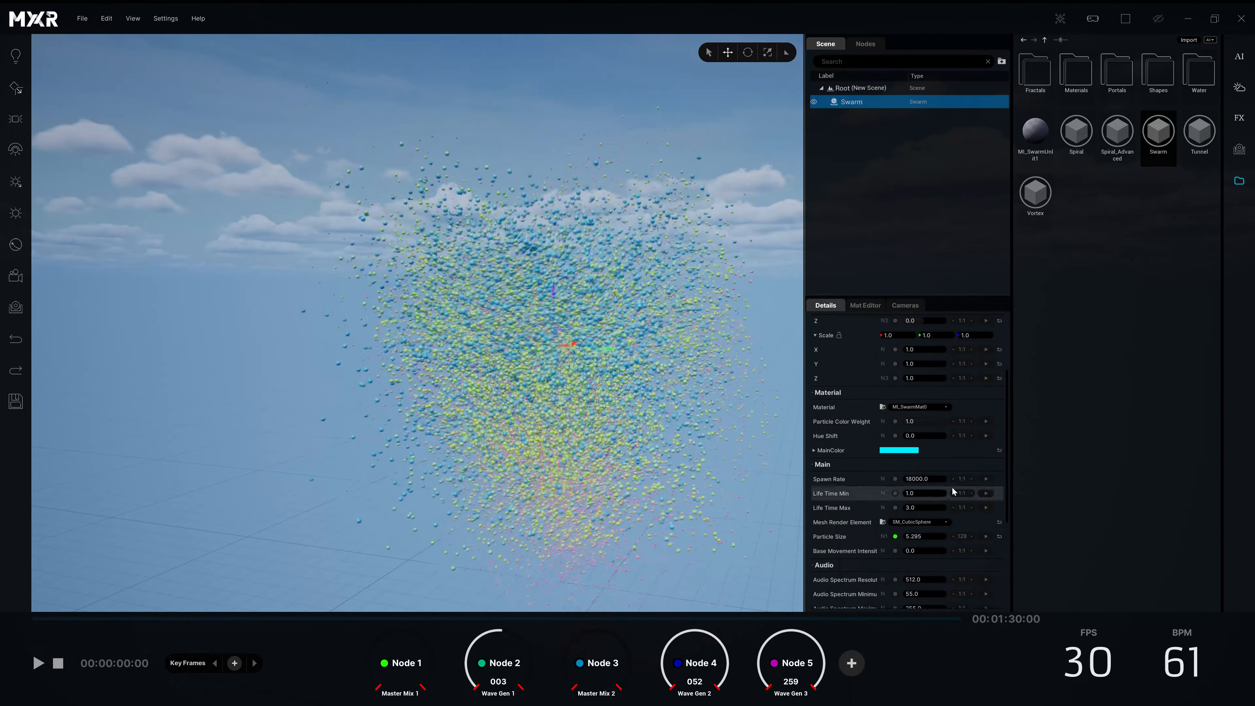
# - Switch to the Artlist browser window, pause the music, and return to MXR
pyautogui.hotkey('alt', 'Tab')
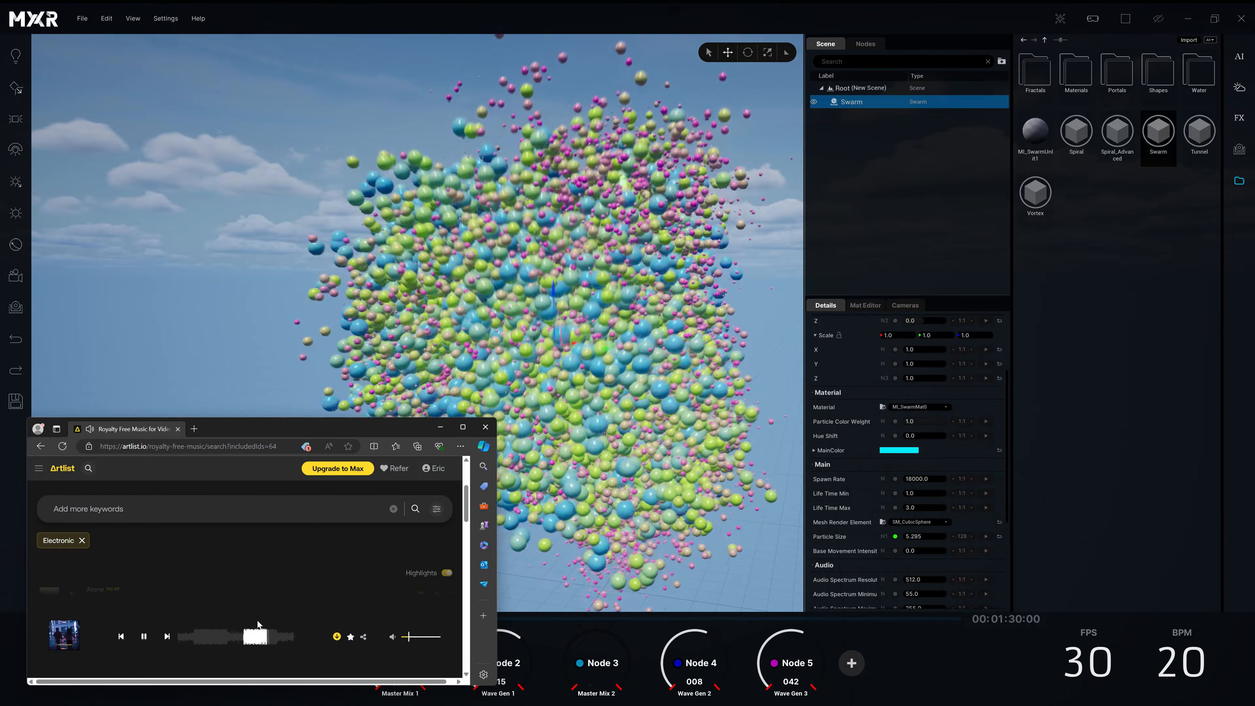
pyautogui.click(141, 637)
pyautogui.click(772, 415)
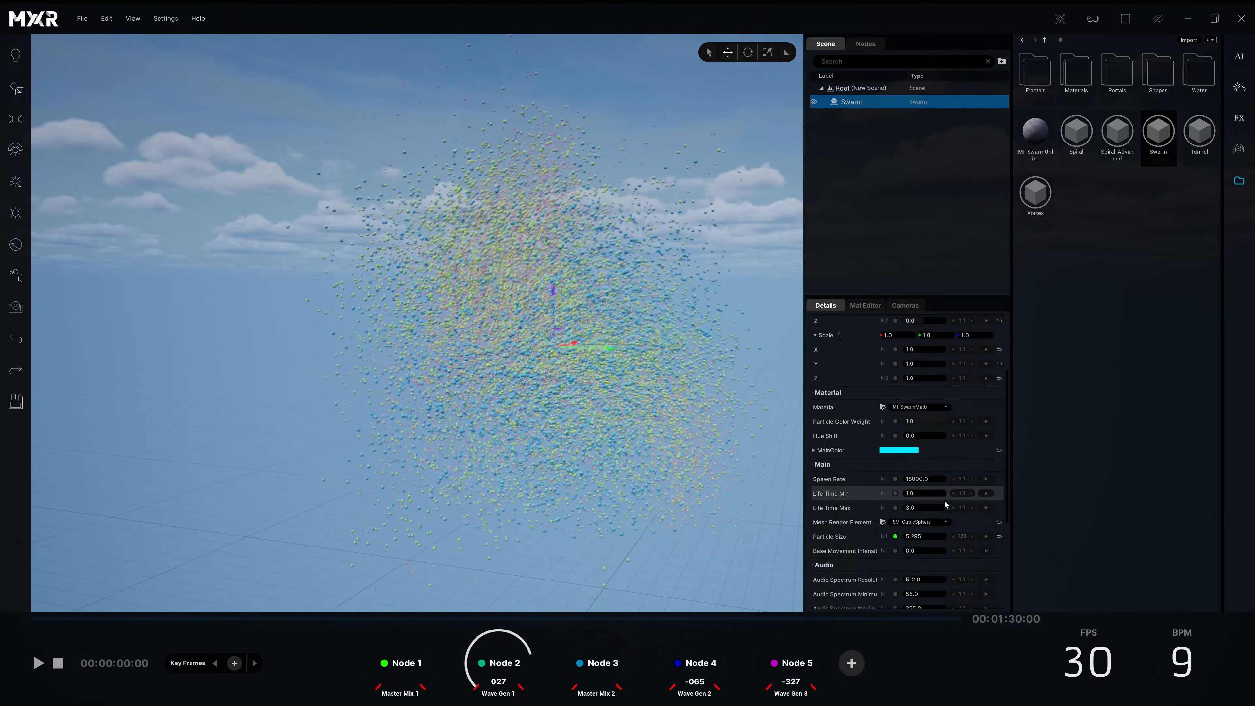
# - Set the Swarm's Curl Noise Strength to 25000
pyautogui.scroll(-4, 945, 504)
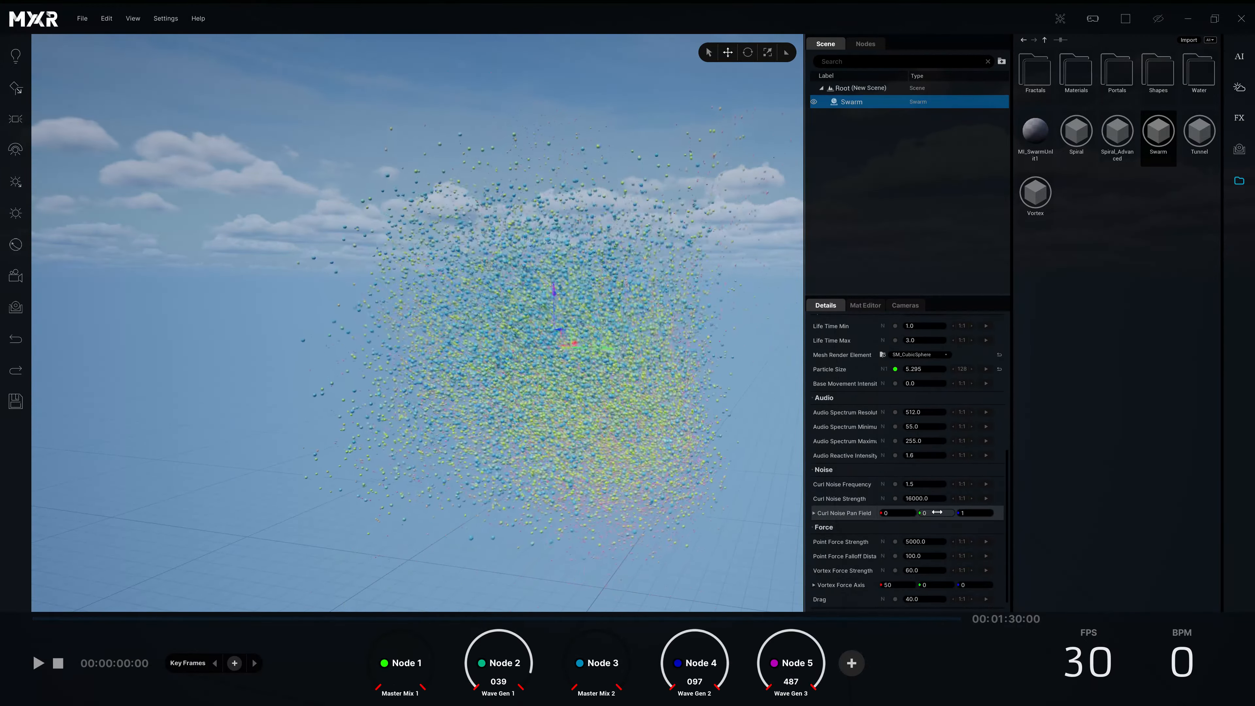
pyautogui.scroll(-1, 850, 485)
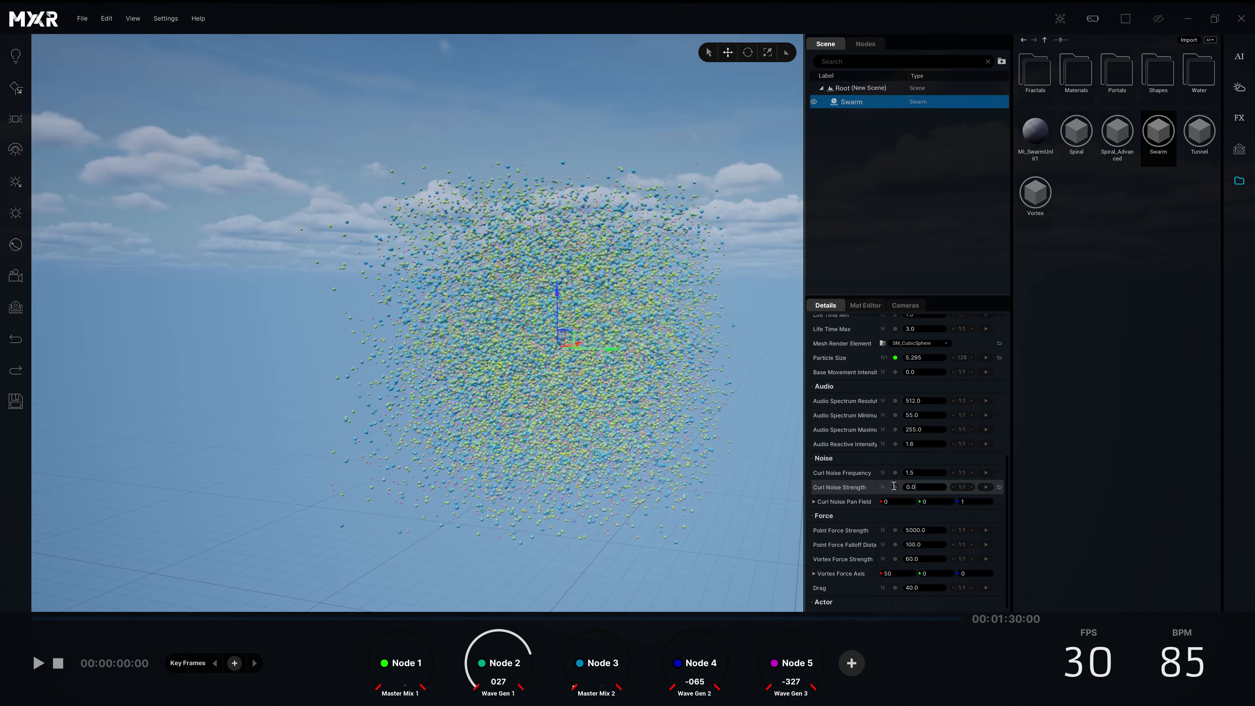
pyautogui.moveTo(894, 486); pyautogui.dragTo(777, 487)
pyautogui.write('25000')
pyautogui.press('Return')
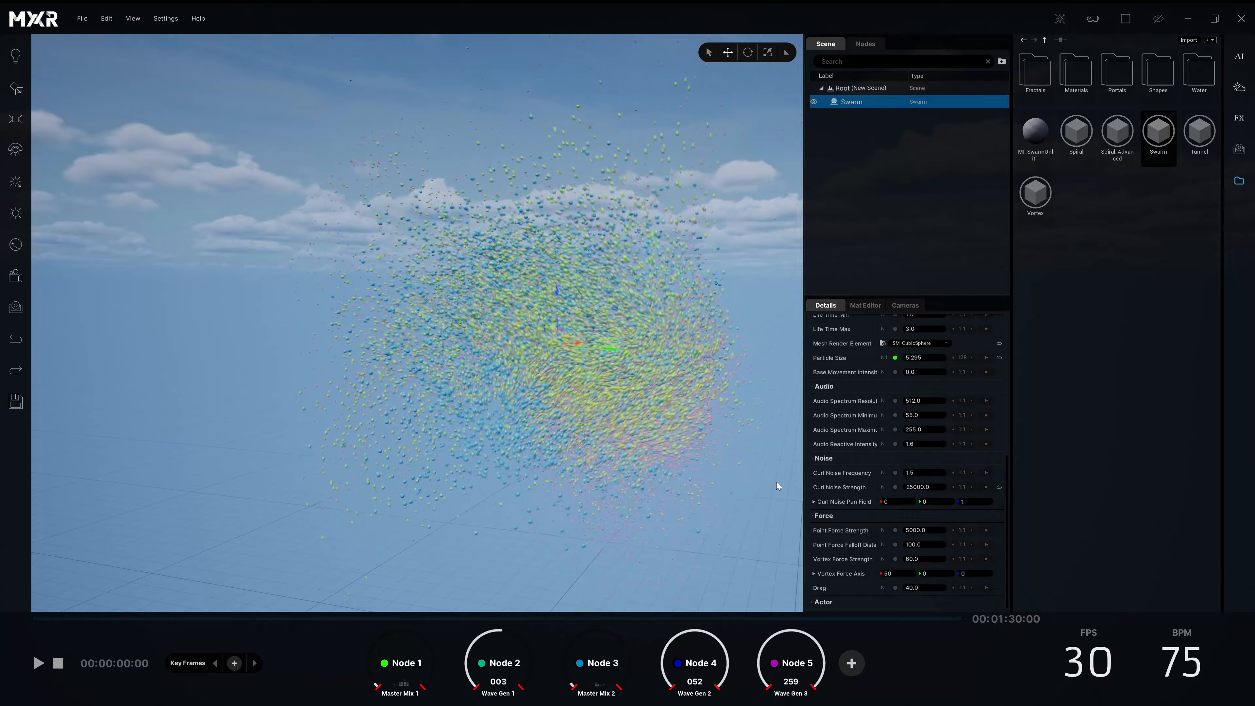
# - Assign Node 1 to the Swarm's Curl Noise Strength and set its base value to 10000
pyautogui.moveTo(411, 665); pyautogui.dragTo(893, 489)
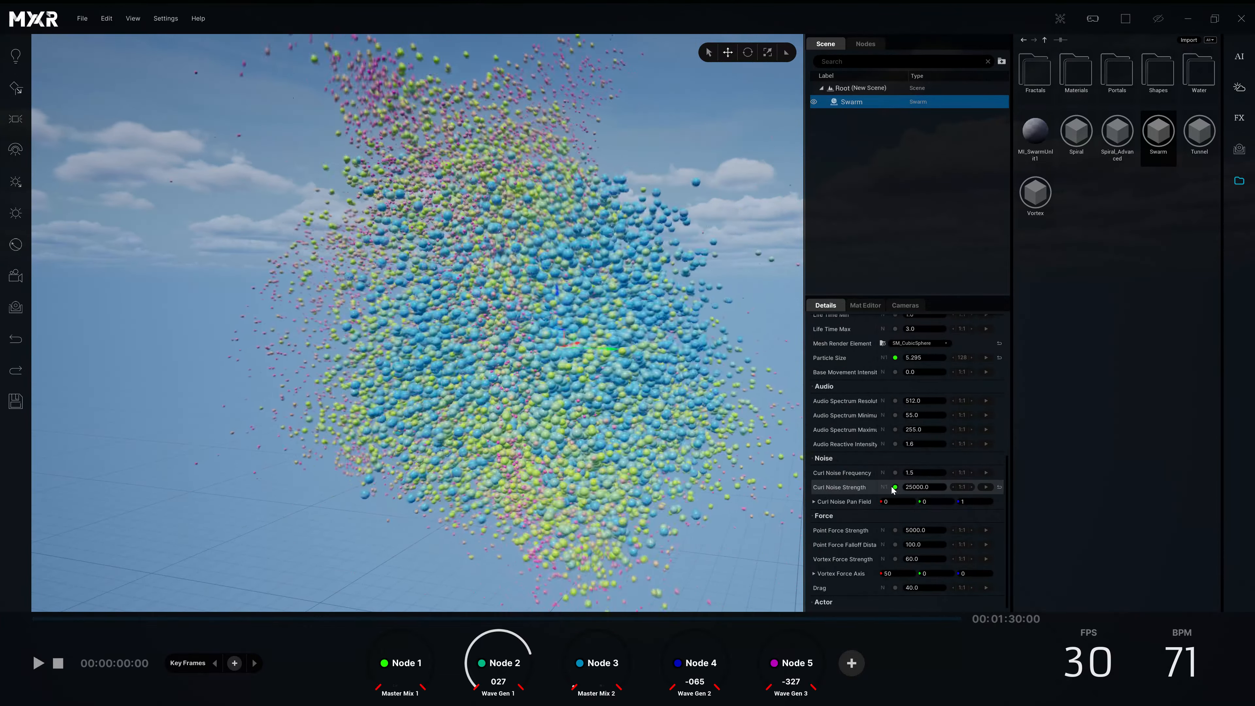
pyautogui.click(923, 487)
pyautogui.write('1')
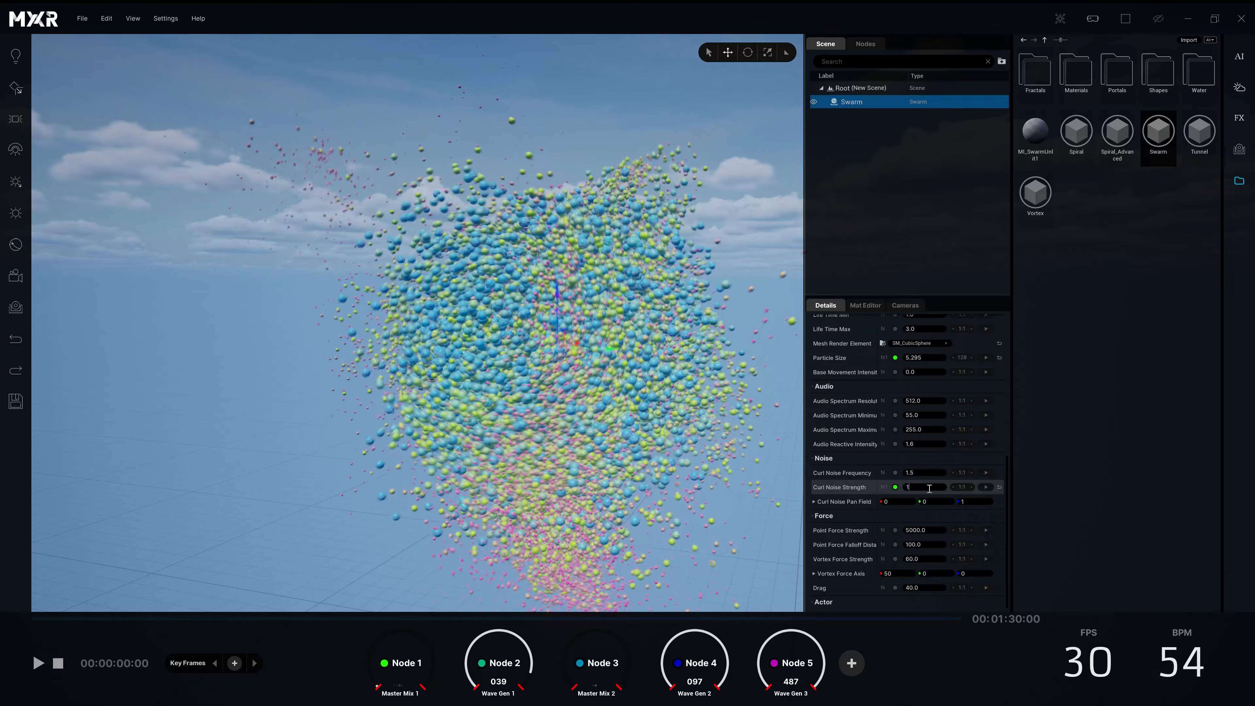
pyautogui.write('0000')
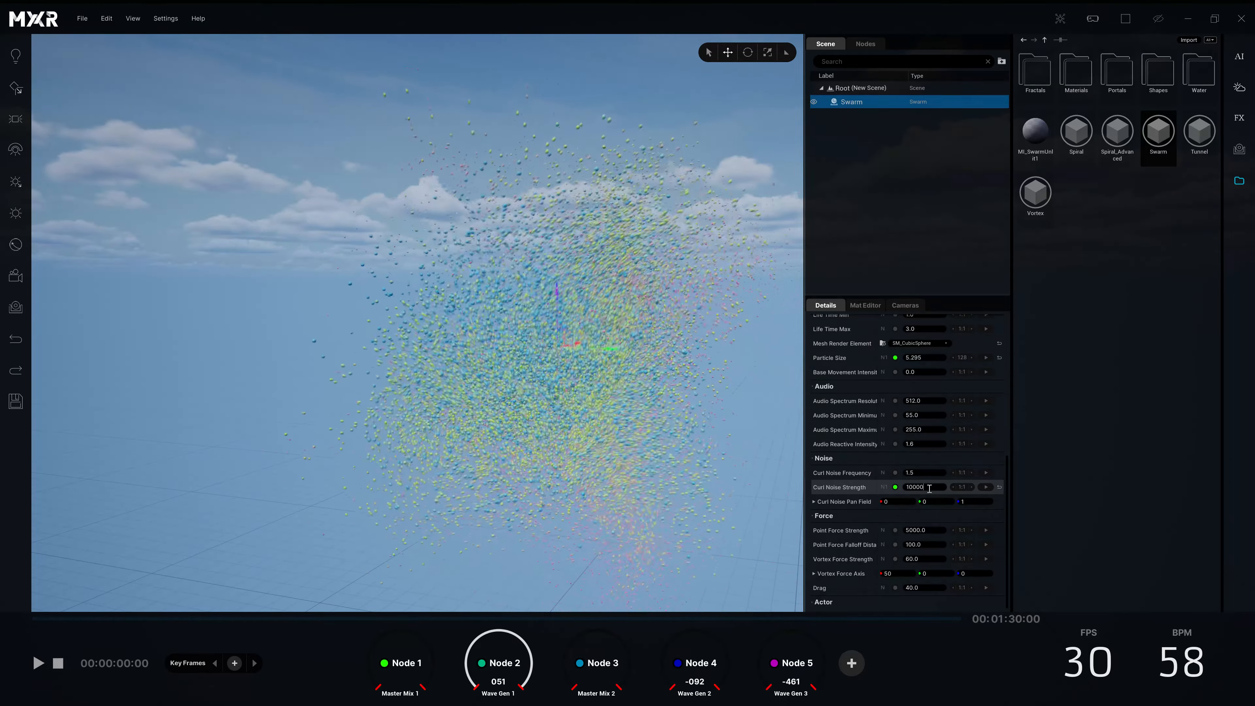
# - Change the node operator on the Curl Noise Strength and raise its multiplier to 4
pyautogui.click(986, 487)
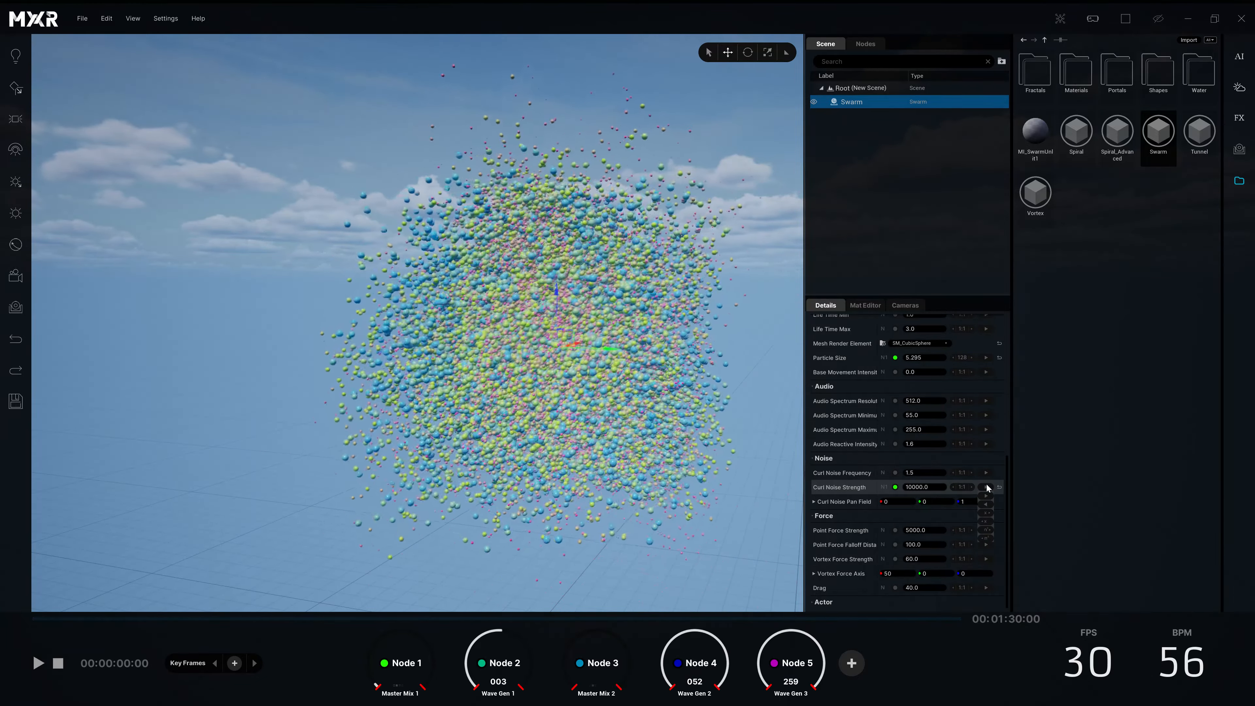
pyautogui.click(986, 513)
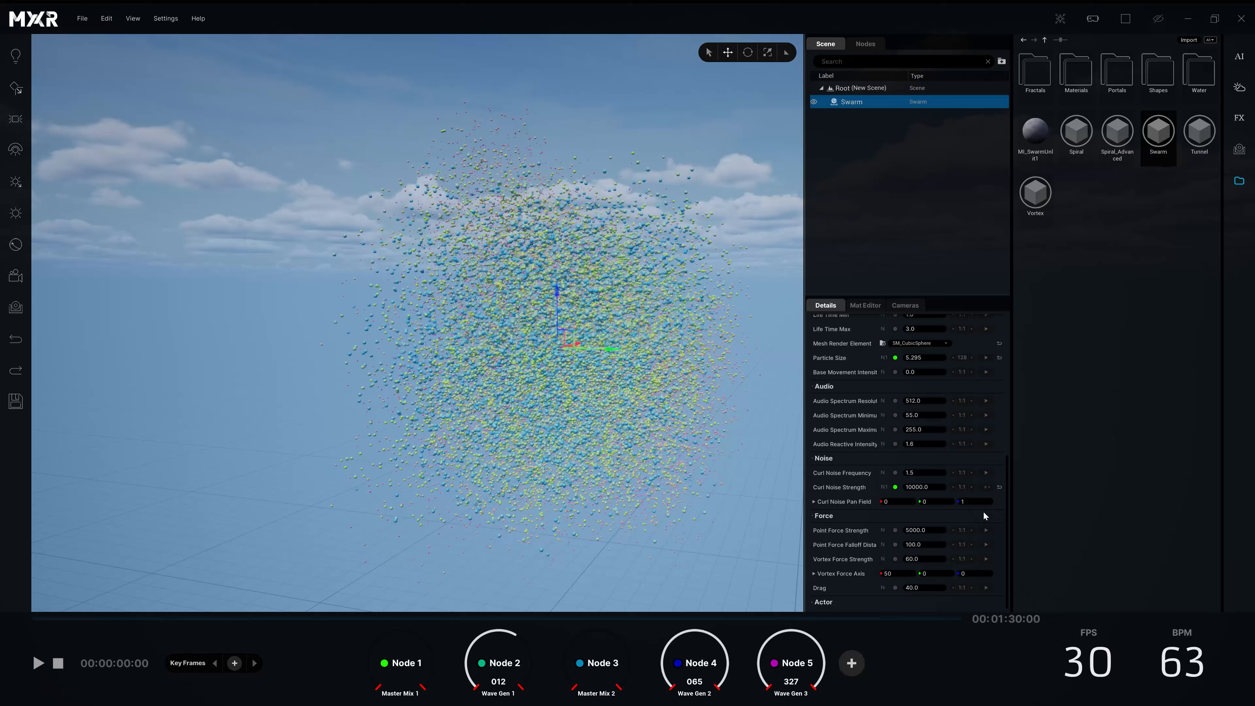
pyautogui.click(972, 487)
pyautogui.click(972, 487)
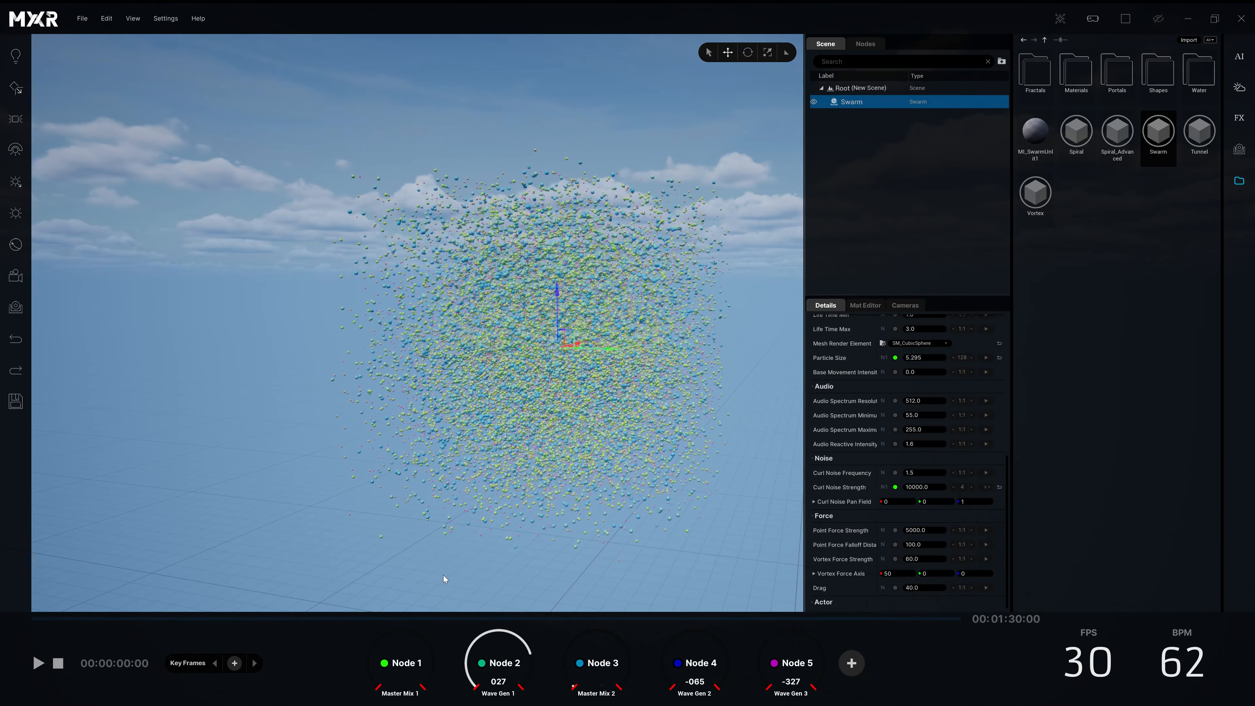
# - Switch to the Artlist browser window, resume the music, and return to MXR
pyautogui.press('super+Tab')
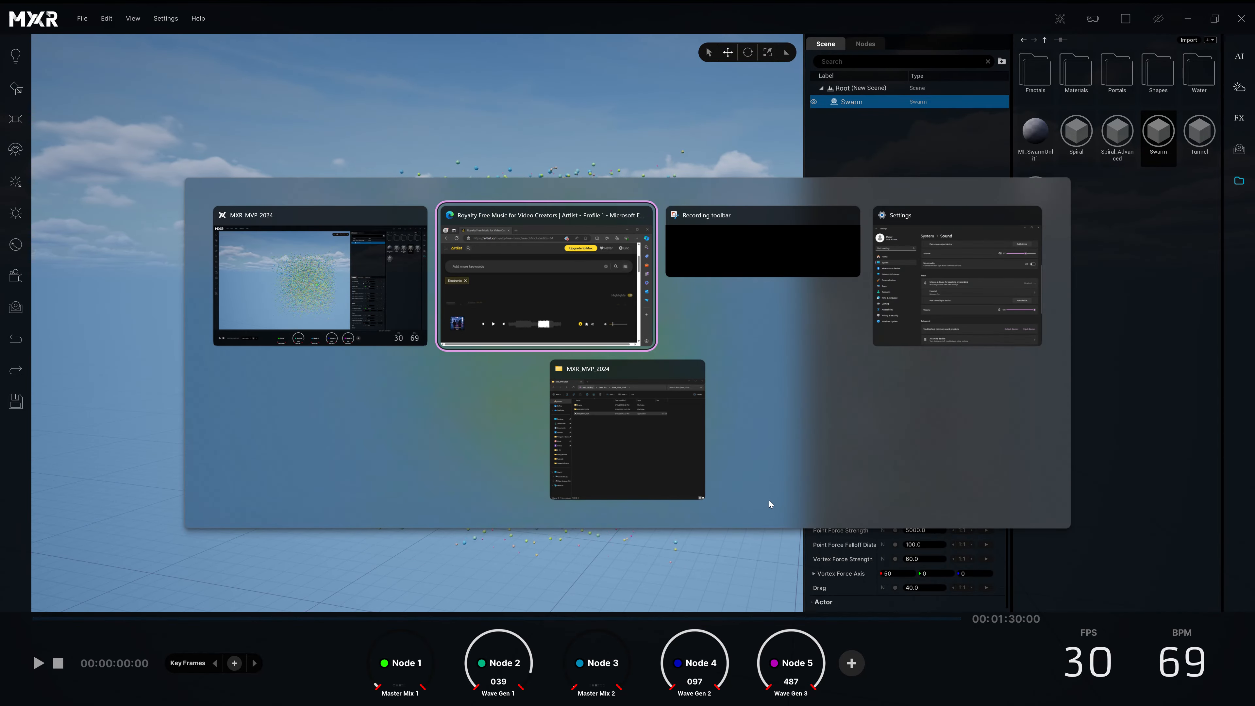
pyautogui.click(489, 304)
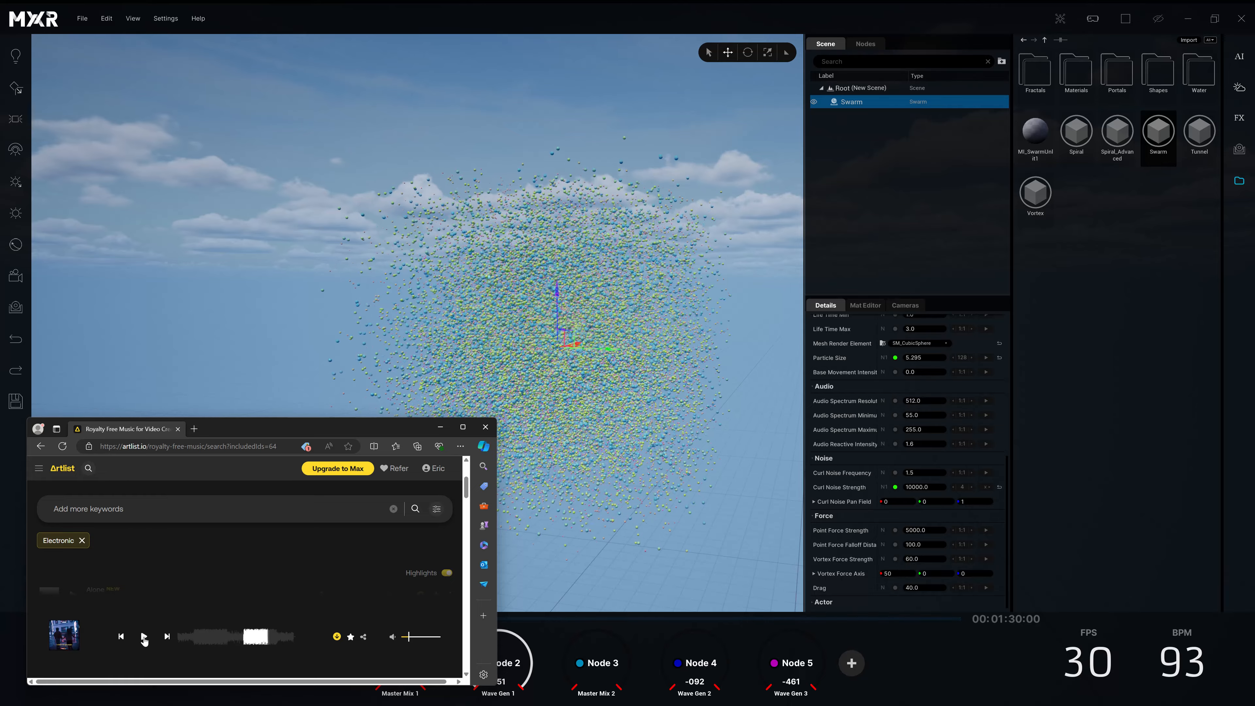
pyautogui.click(249, 315)
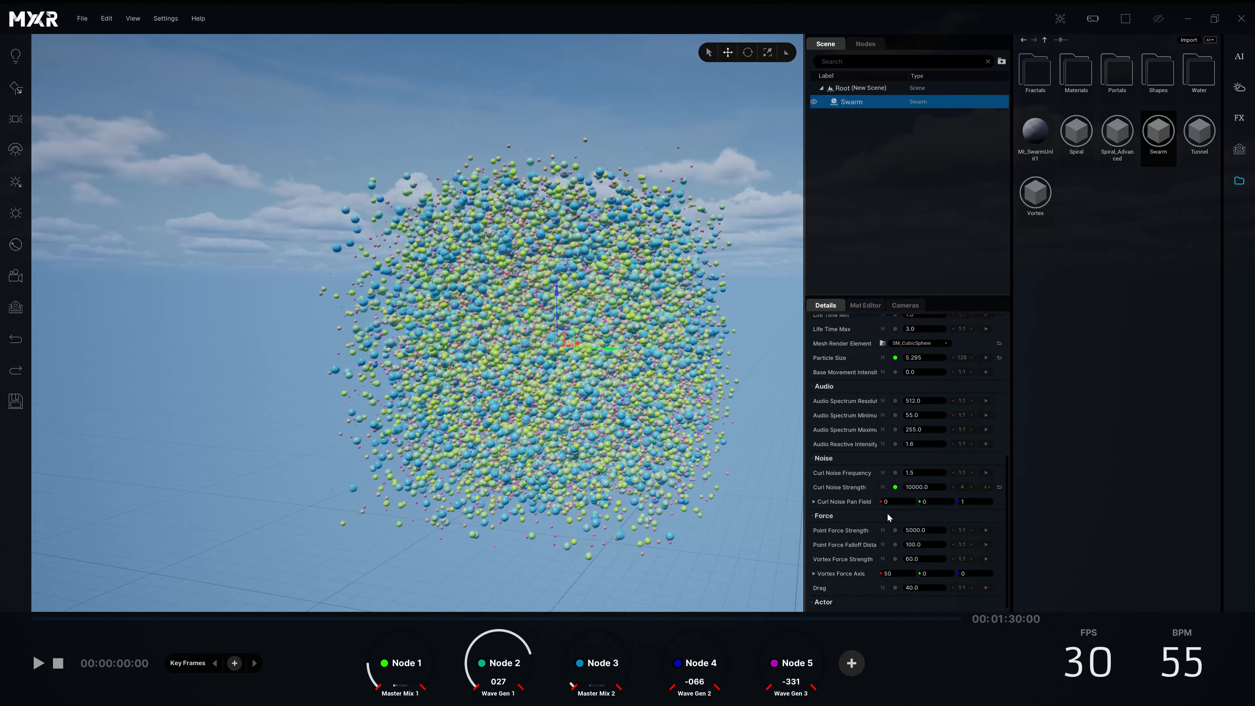
# - Set the Swarm's Particle Size to 1.0 and lower its node multiplier to 32
pyautogui.scroll(1, 890, 512)
pyautogui.doubleClick(925, 388)
pyautogui.write('1.0')
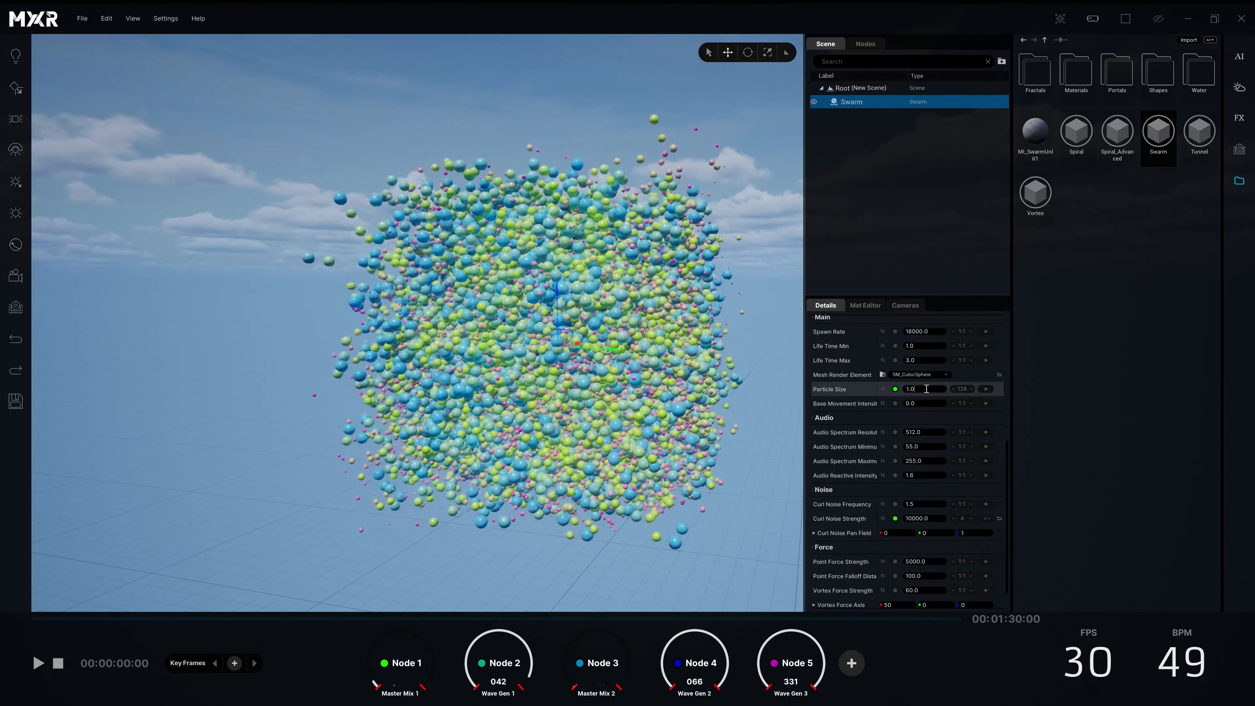
pyautogui.click(954, 389)
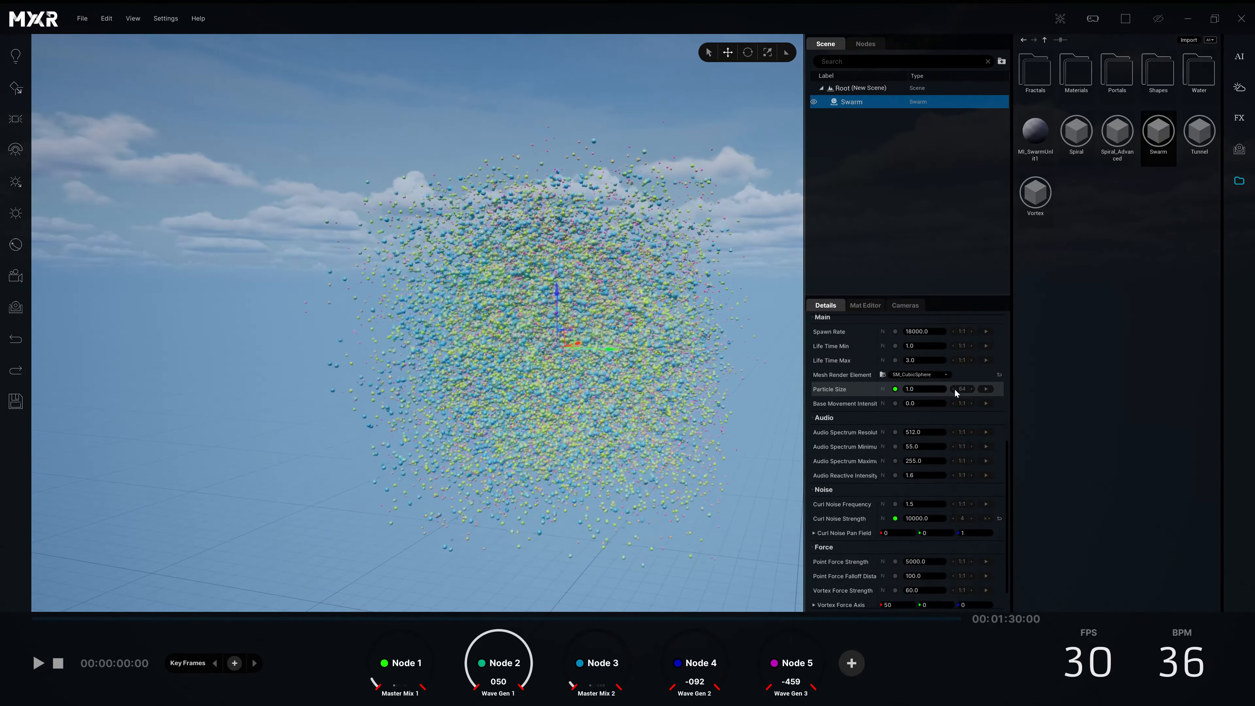
pyautogui.click(954, 389)
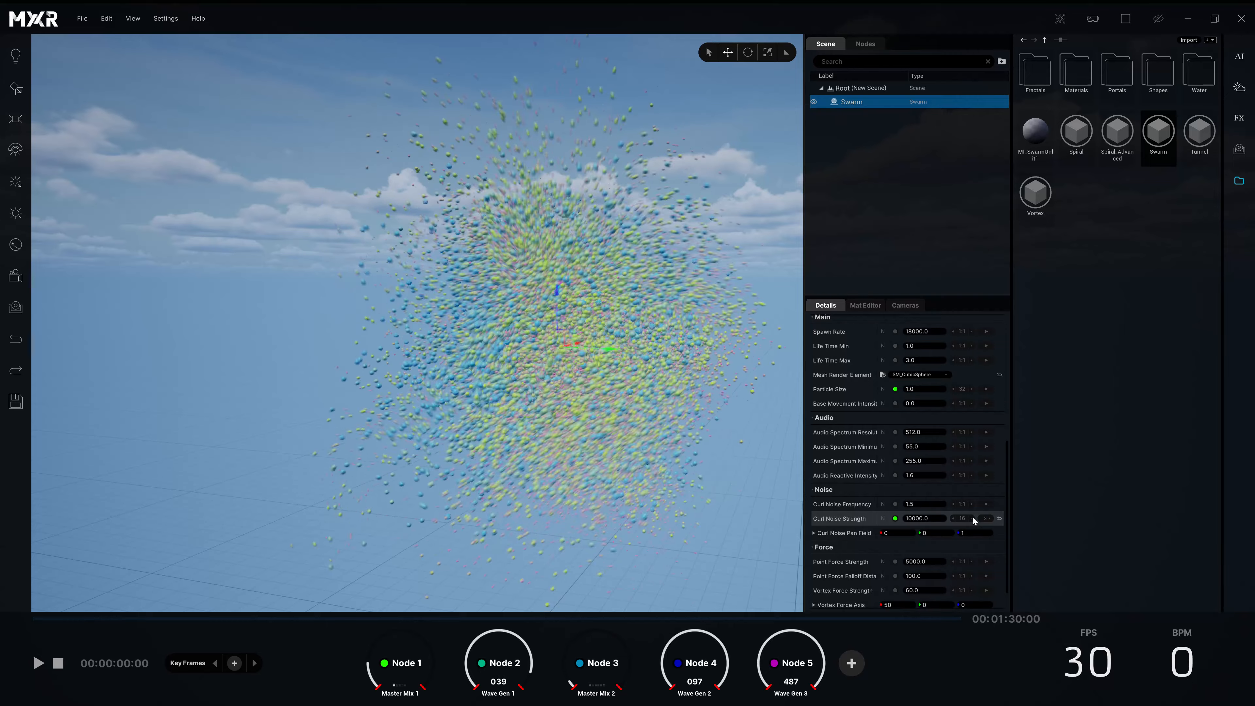
# - Show the weather settings and set the sky's time of day to the Dusk preset
pyautogui.click(1239, 91)
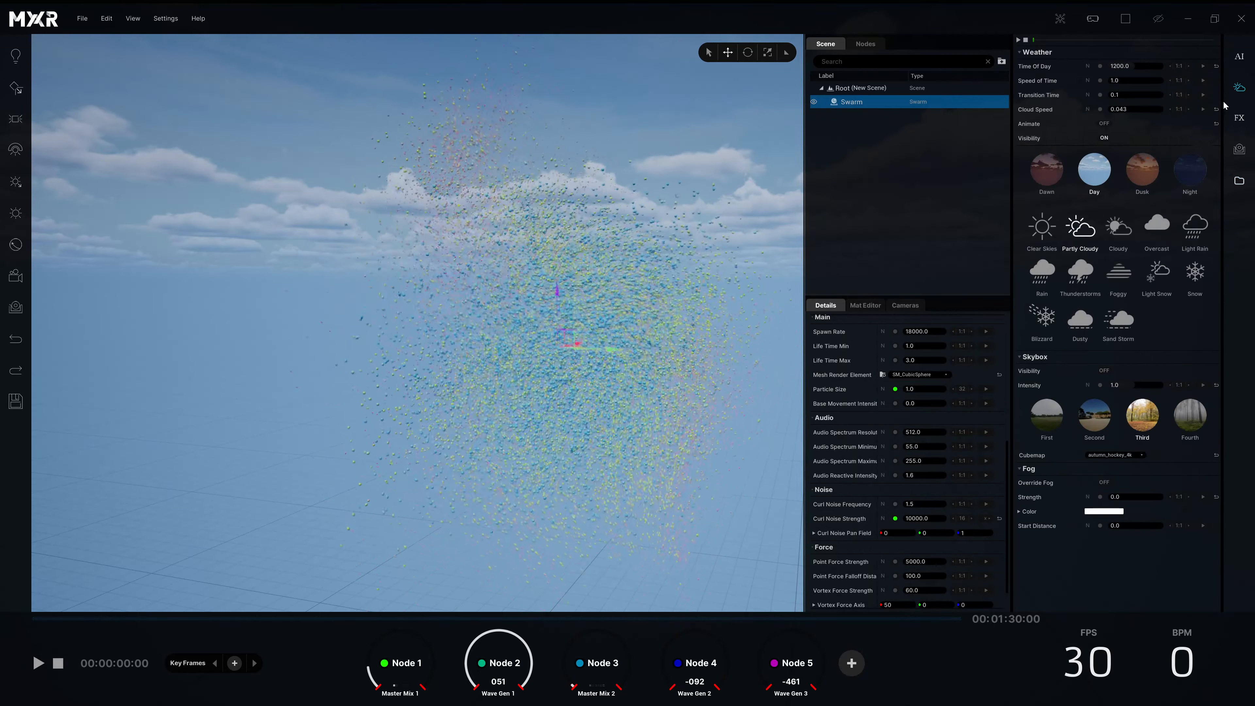
pyautogui.click(1143, 170)
pyautogui.click(364, 317)
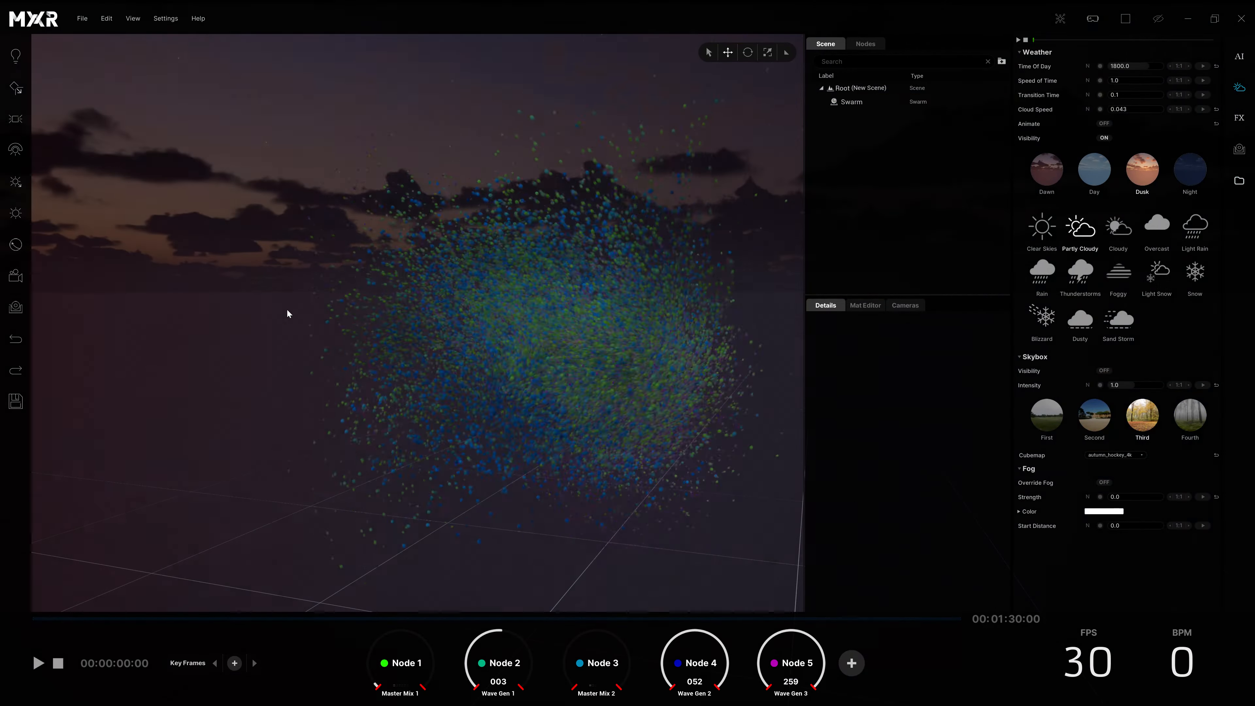
# - Add a point light to the scene and reset its location to 0, 0, 0 at the swarm's centre
pyautogui.moveTo(8, 58); pyautogui.dragTo(592, 242)
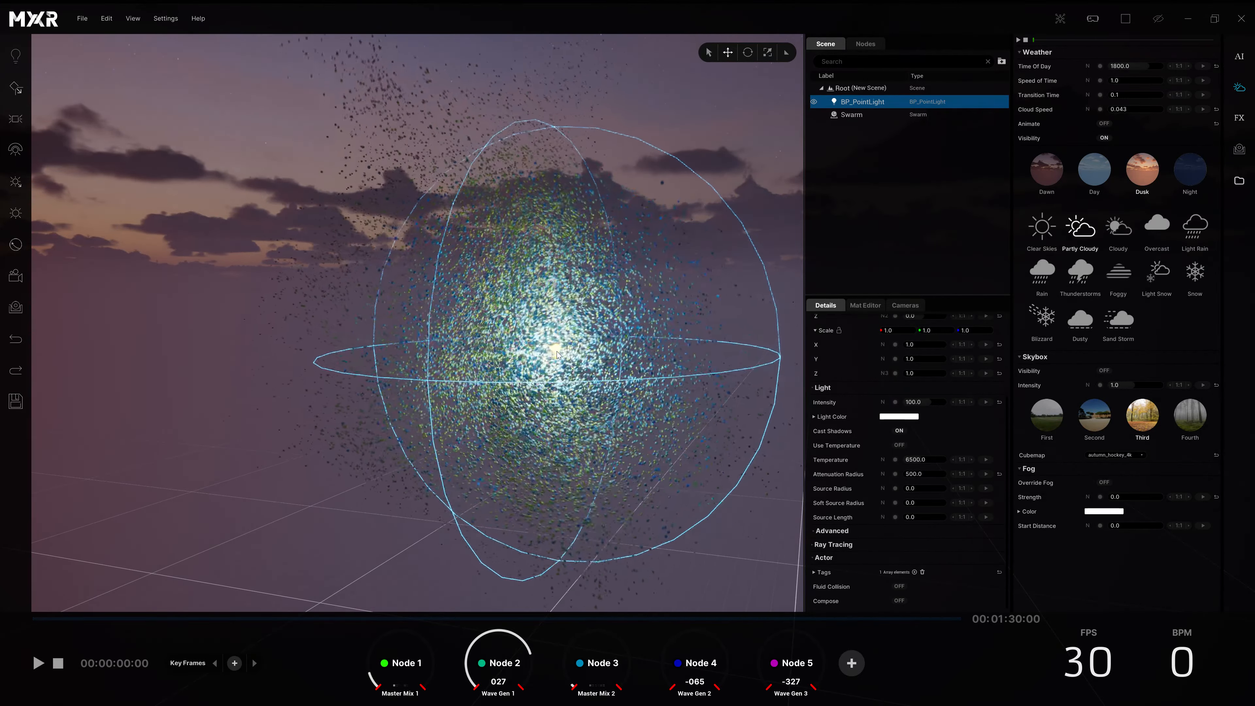
pyautogui.scroll(3, 997, 317)
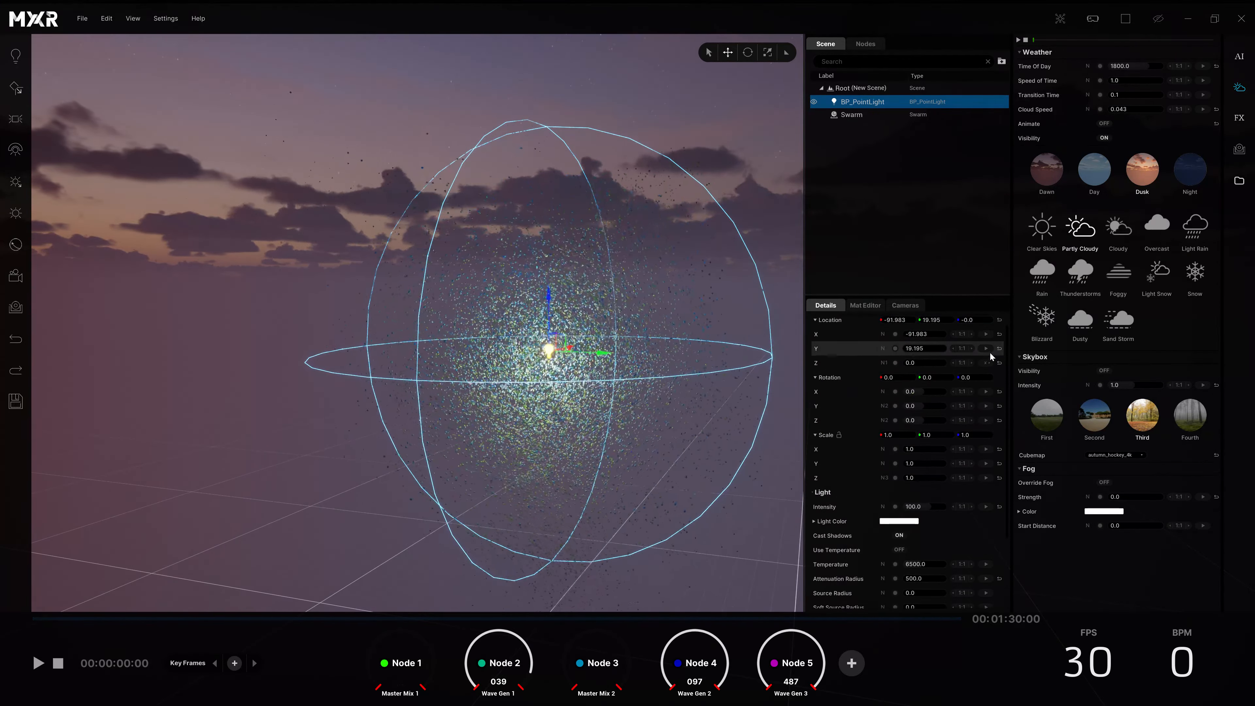
pyautogui.click(622, 465)
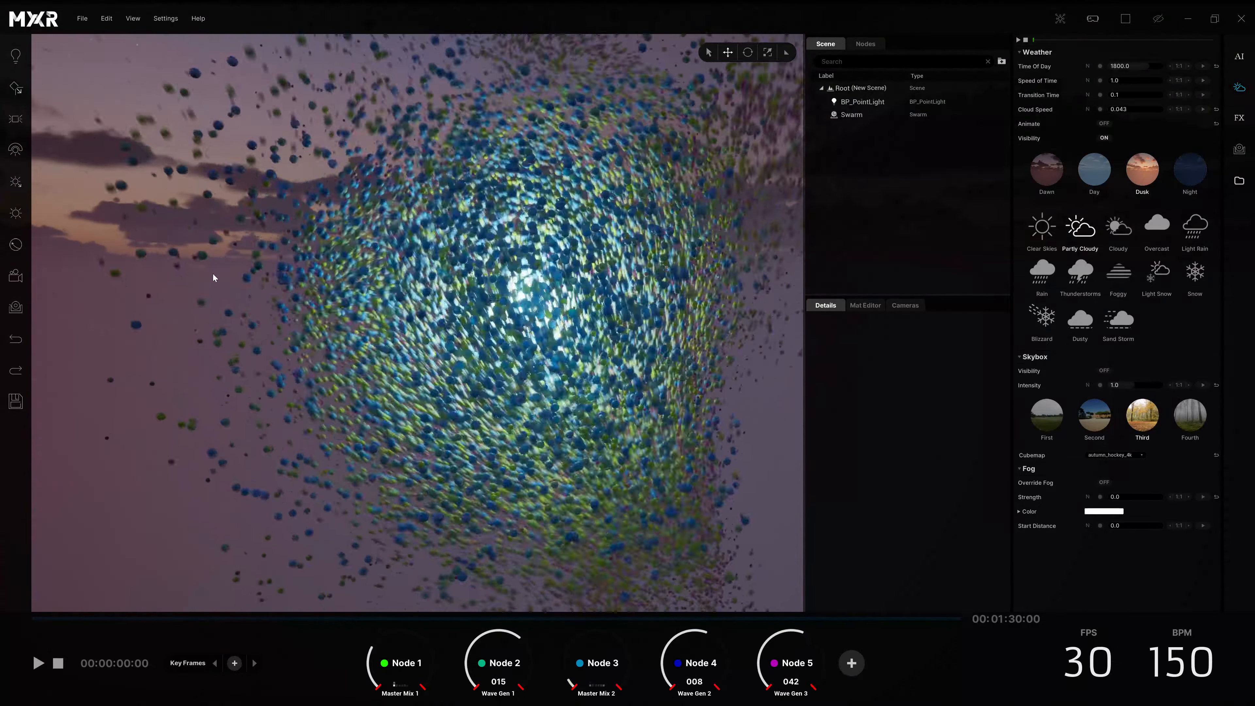
# - Set the point light's Light Color to a pinkish red
pyautogui.click(880, 102)
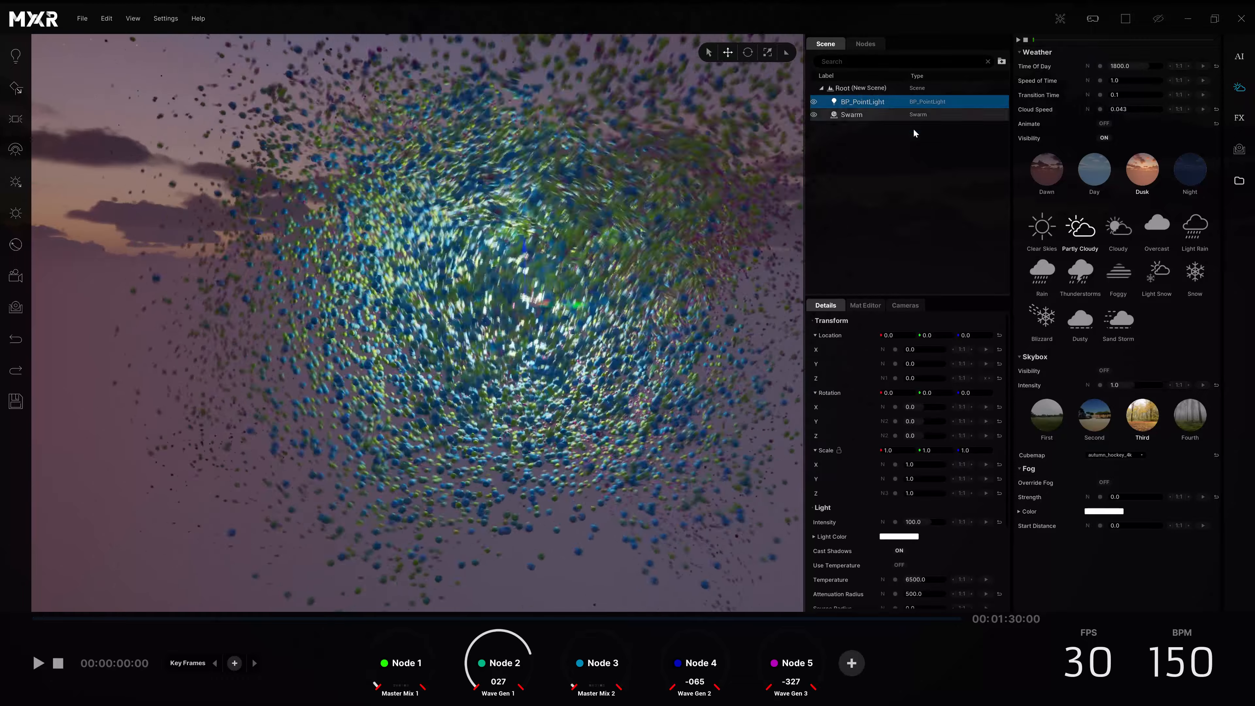
pyautogui.click(899, 537)
pyautogui.click(969, 591)
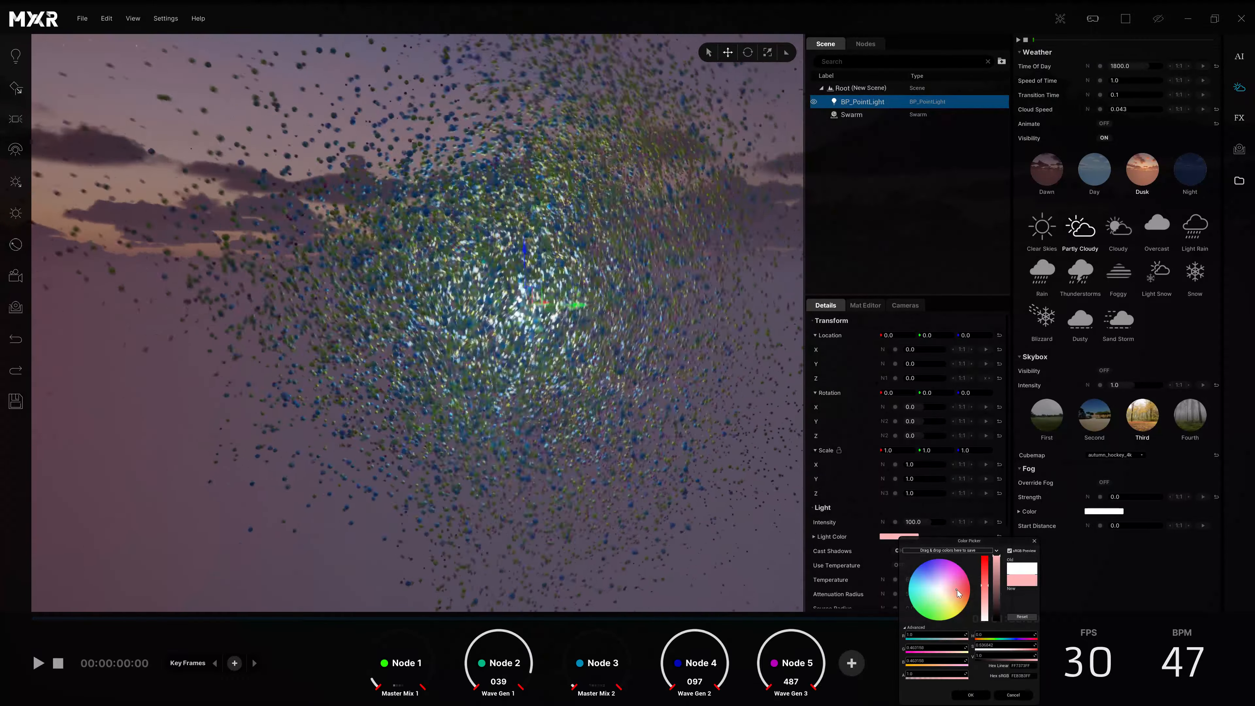
pyautogui.click(970, 695)
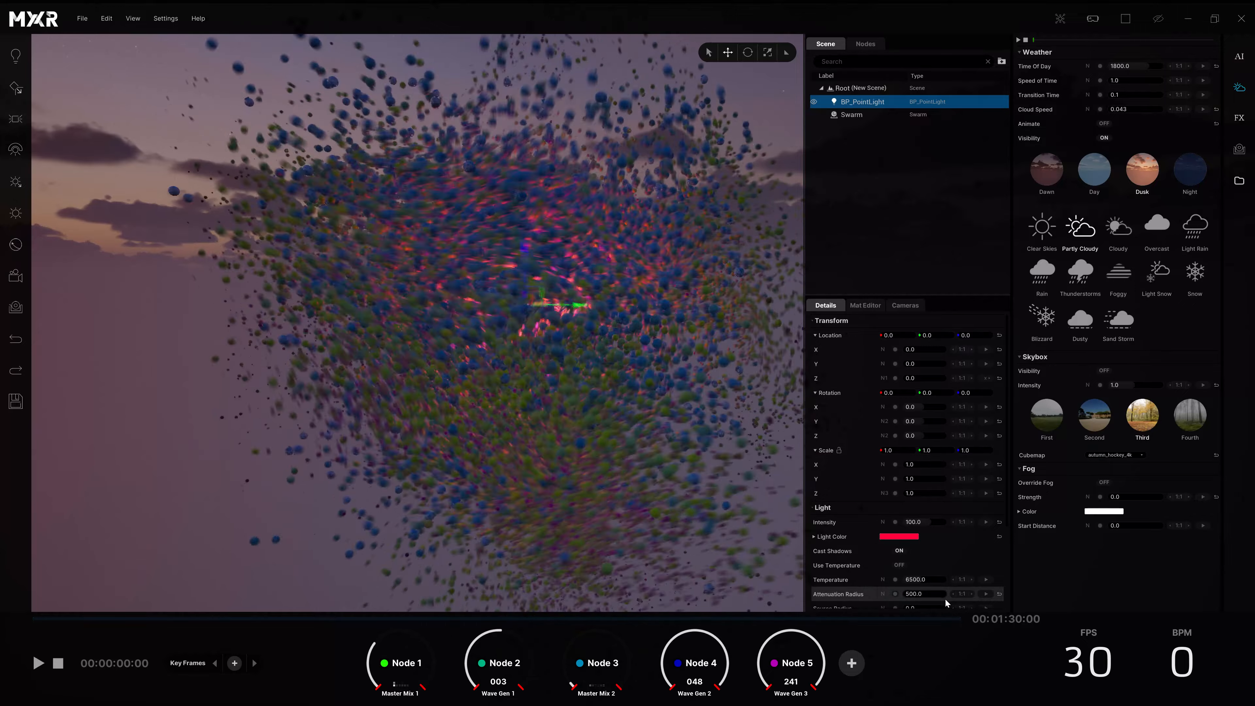
# - Set the point light's Attenuation Radius to 1500
pyautogui.scroll(-2, 898, 572)
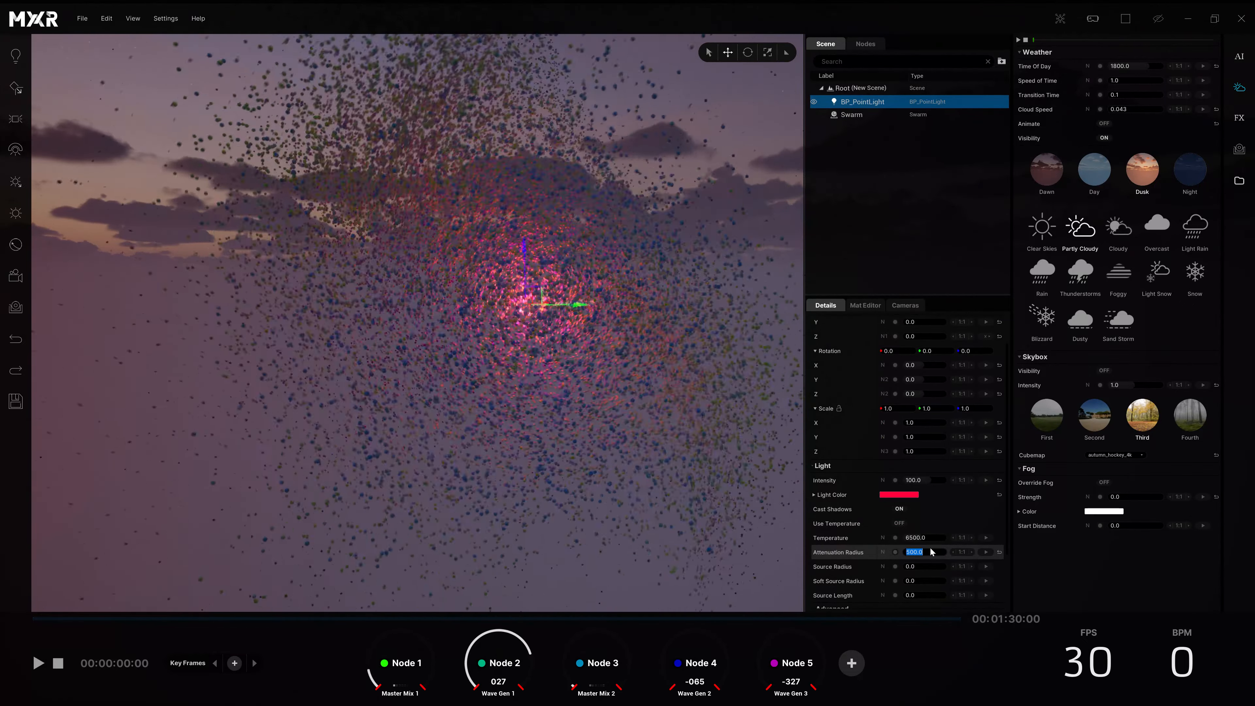
pyautogui.click(478, 294)
pyautogui.moveTo(478, 294)
pyautogui.mouseDown(button='right')
pyautogui.moveTo(445, 272)
pyautogui.moveTo(469, 271)
pyautogui.mouseUp(button='right')
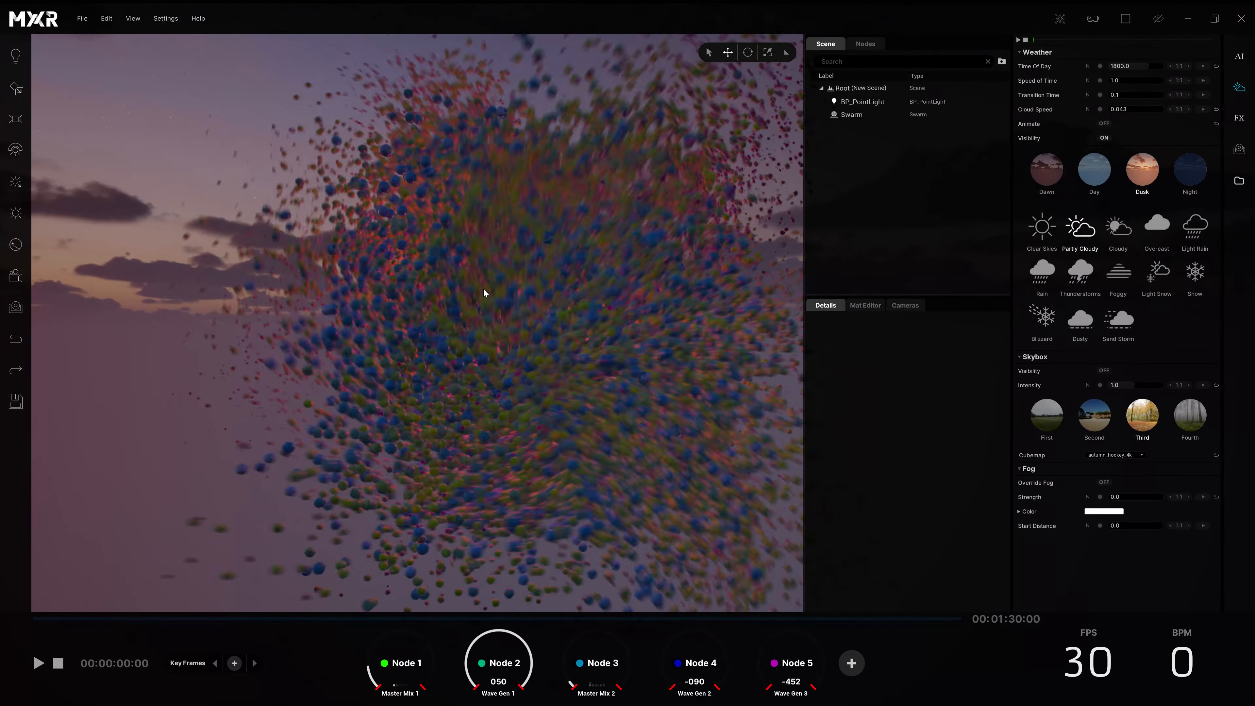
# - Change the point light's Light Color to a mint green
pyautogui.click(863, 102)
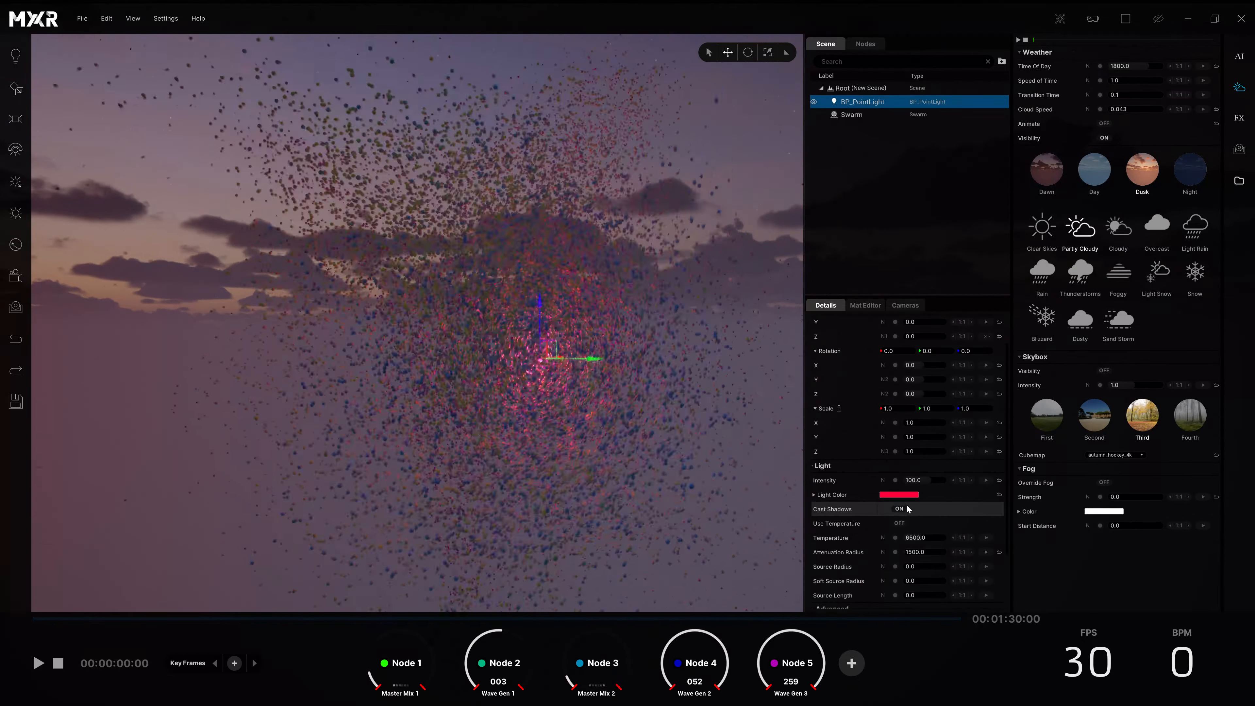
pyautogui.click(908, 495)
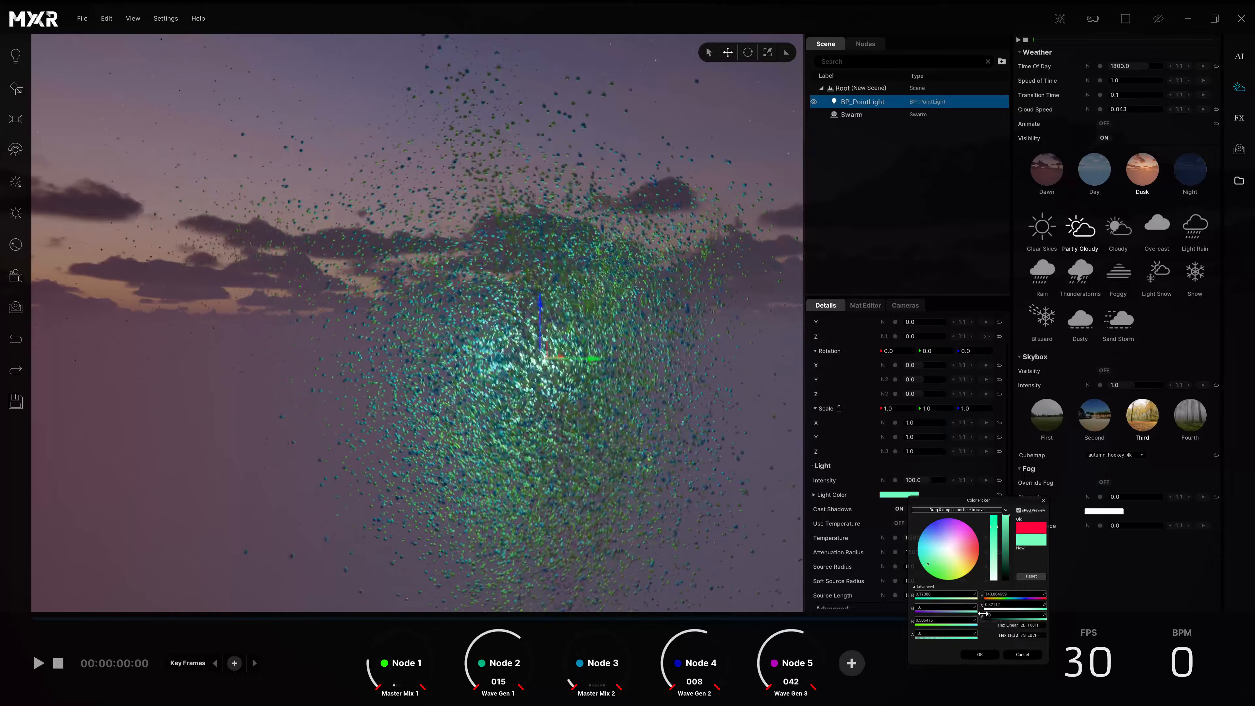
pyautogui.click(980, 654)
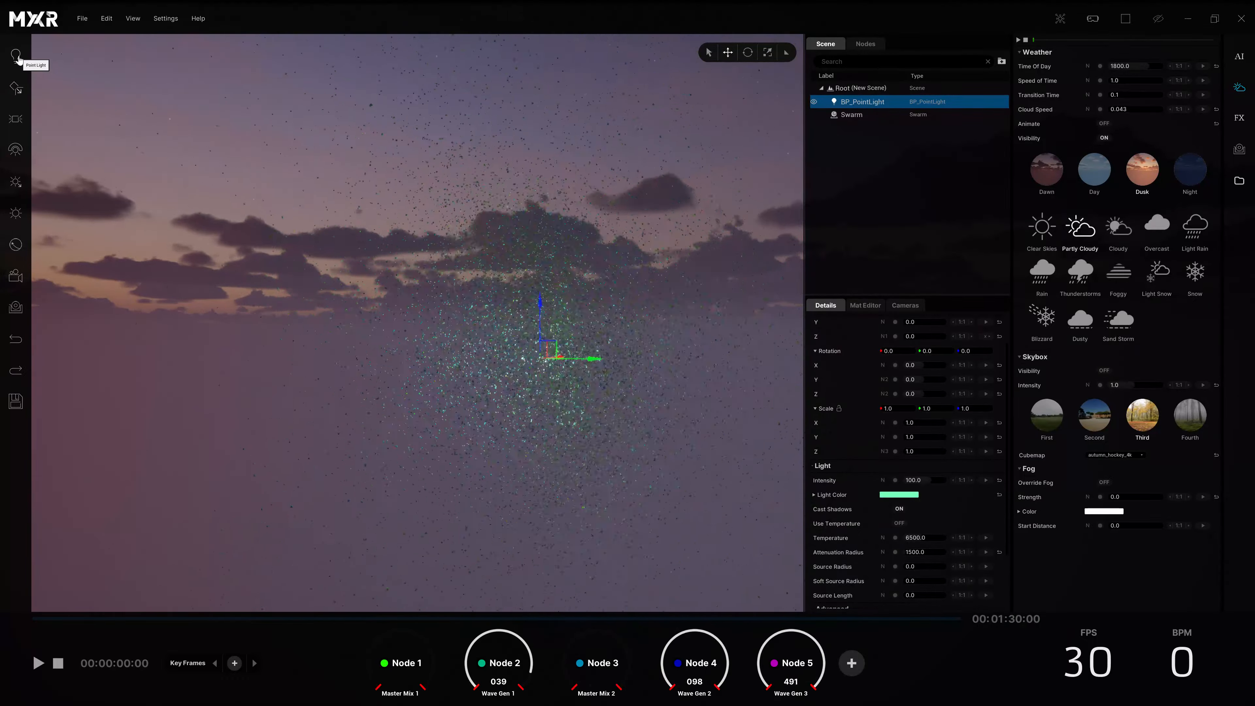
# - Add a second point light beside the swarm and set its Light Color to blue
pyautogui.moveTo(17, 56); pyautogui.dragTo(492, 355)
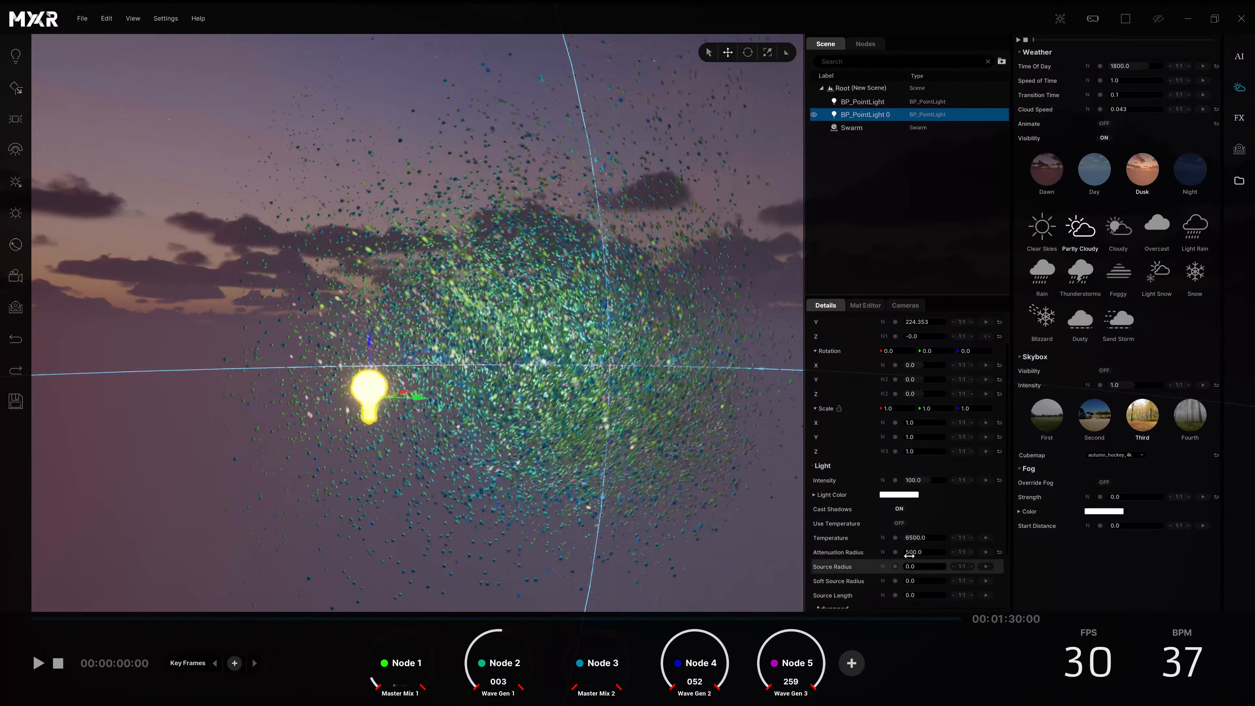
pyautogui.click(909, 496)
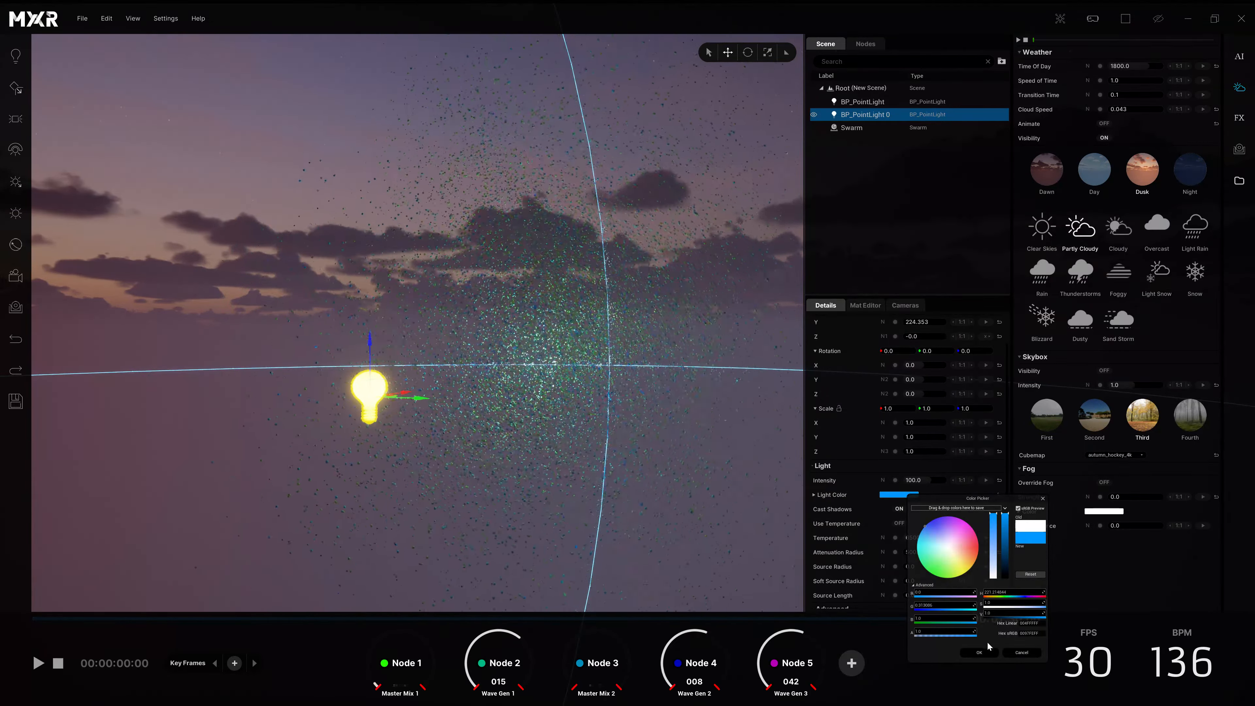
pyautogui.click(981, 651)
# - Set the second point light's location to -400, 0, 0 and its Attenuation Radius to 1500, and deselect it
pyautogui.scroll(2, 985, 373)
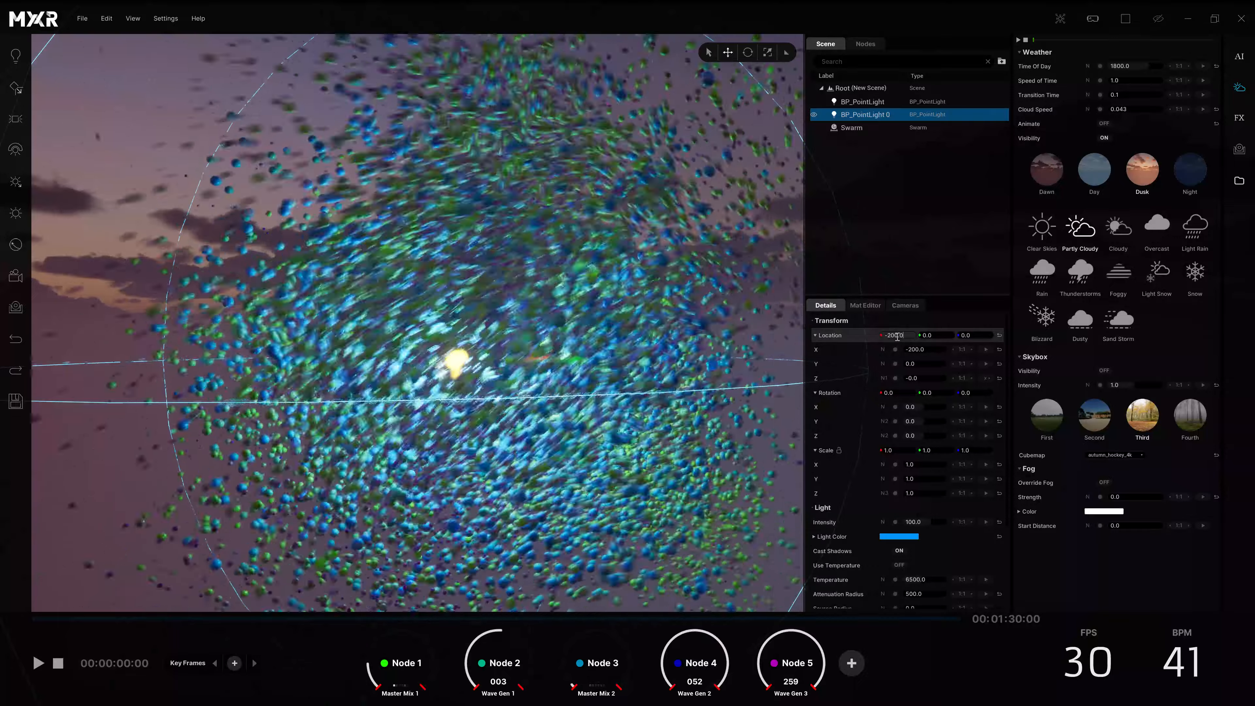
pyautogui.moveTo(895, 336); pyautogui.dragTo(906, 333)
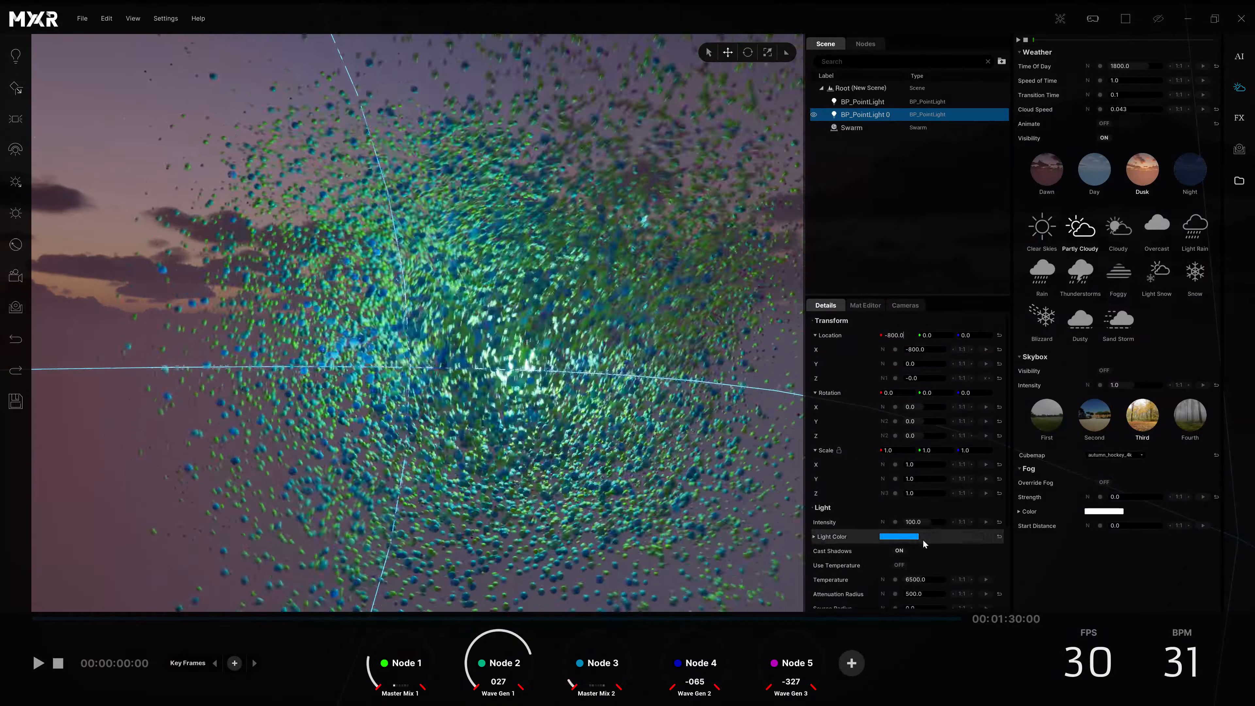
pyautogui.write('15')
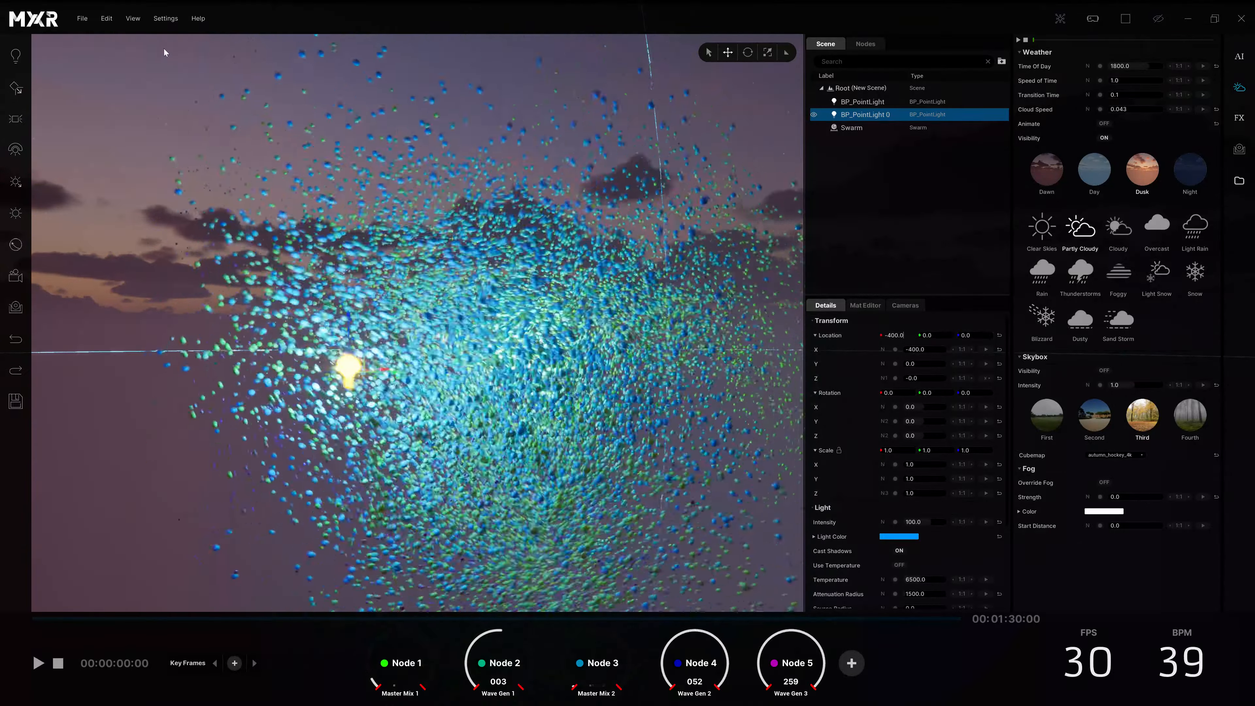
pyautogui.click(581, 242)
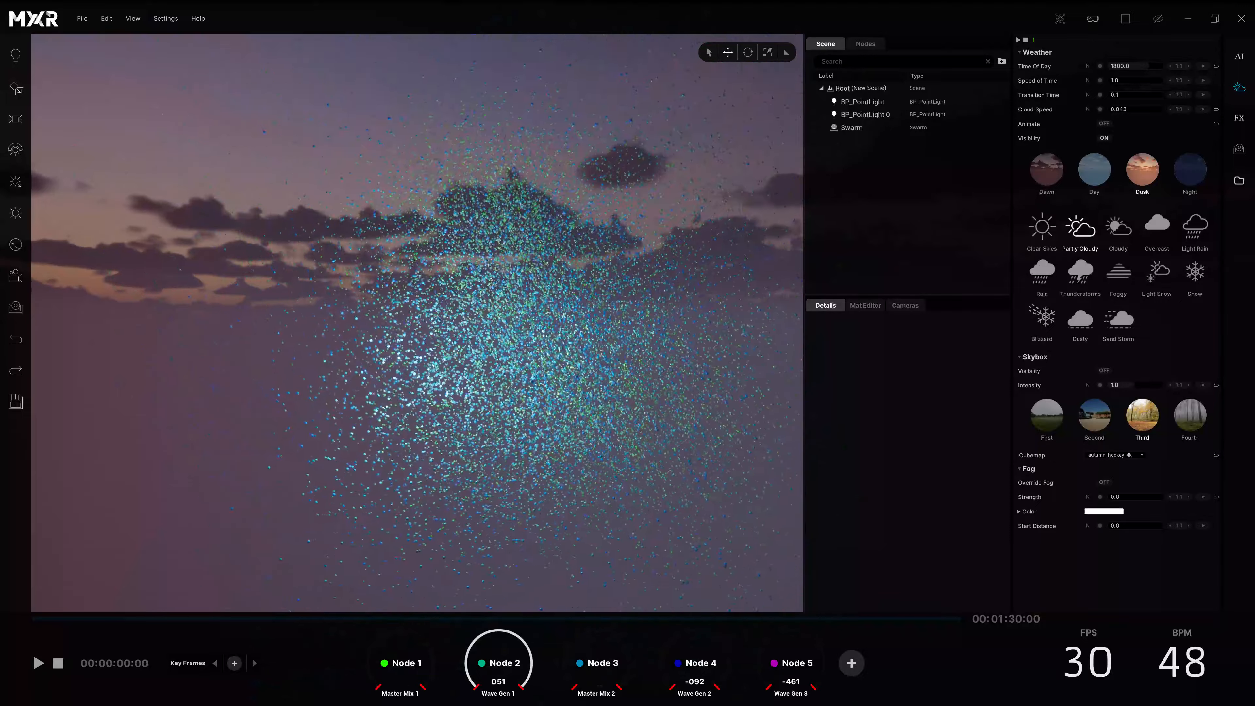
# - Switch to the Artlist browser window, return to MXR, and hide the weather settings
pyautogui.hotkey('alt', 'Tab')
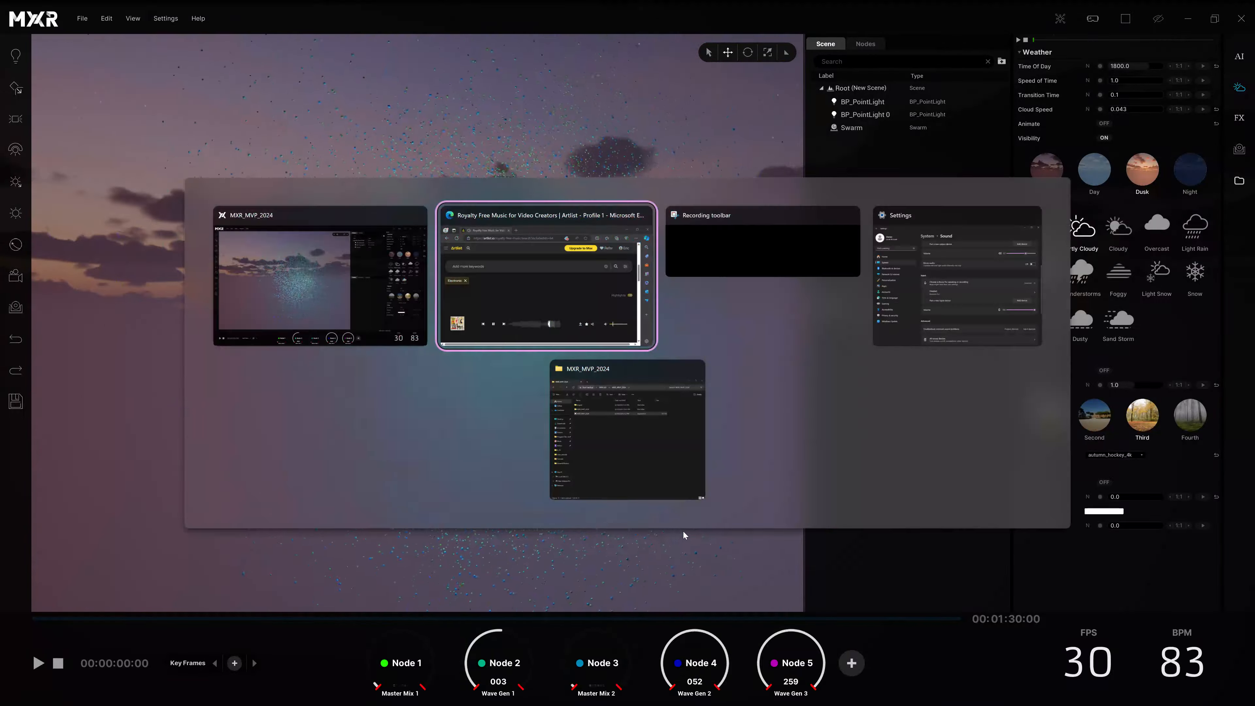
pyautogui.click(164, 300)
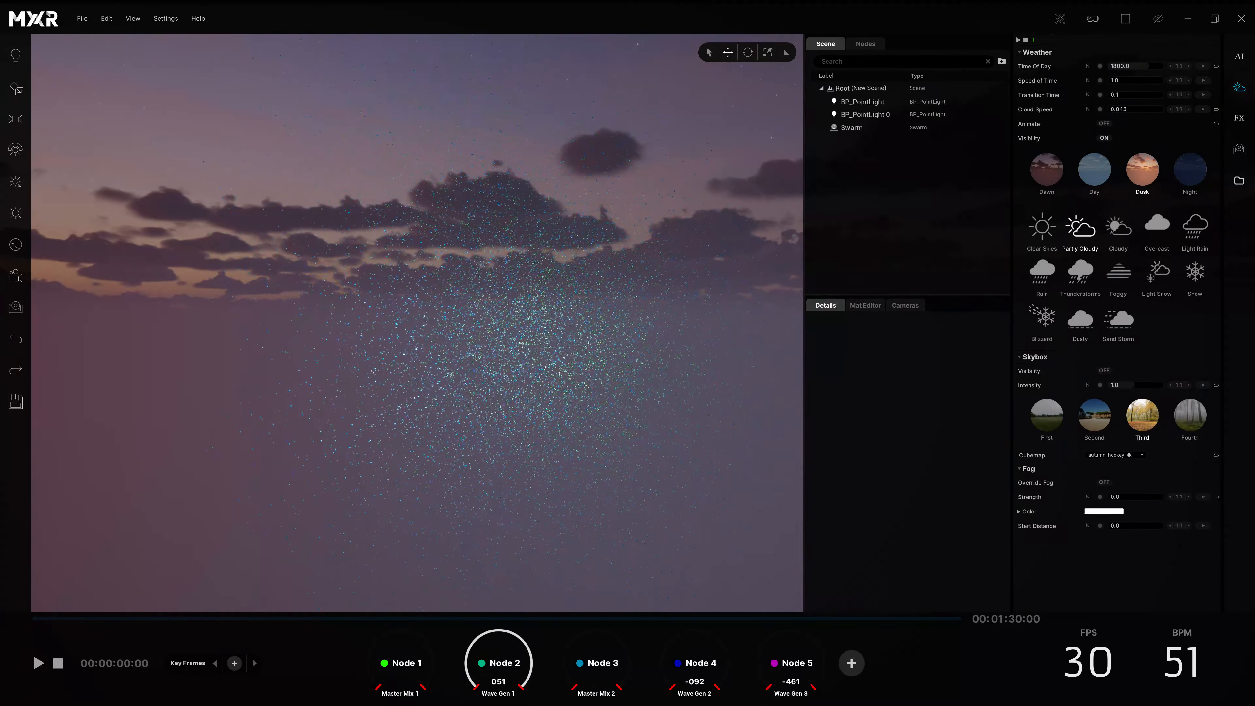
pyautogui.click(1250, 89)
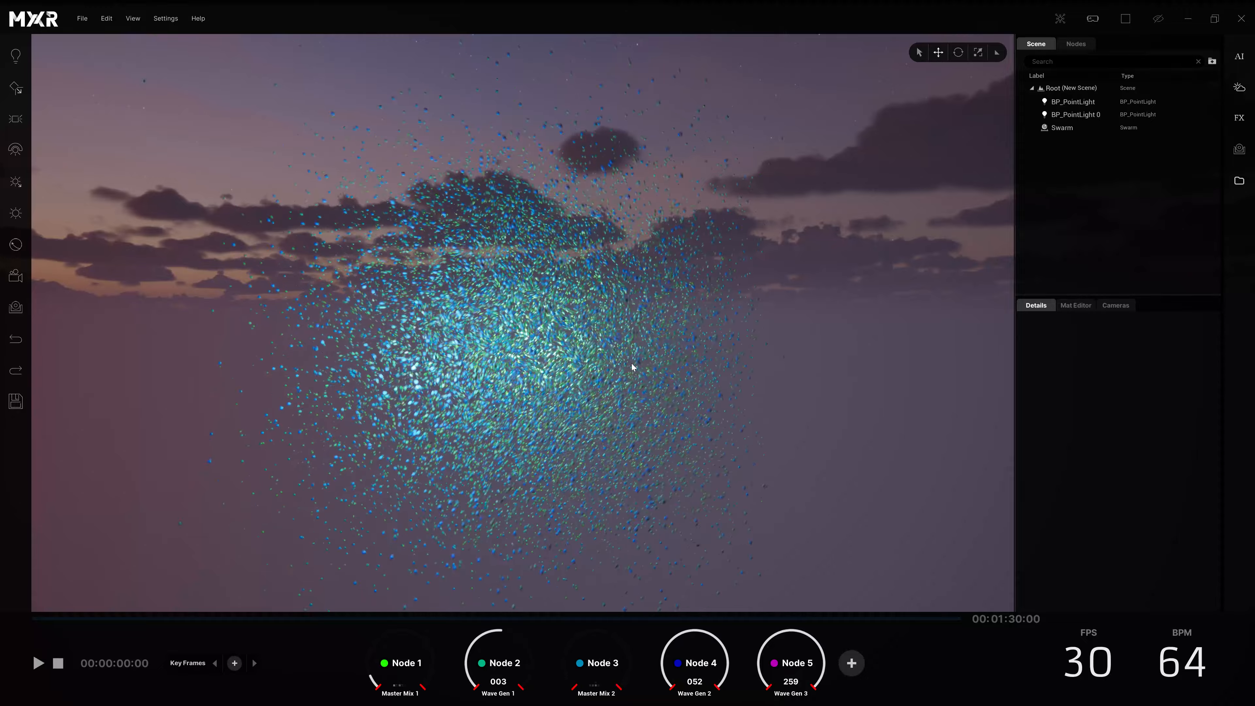